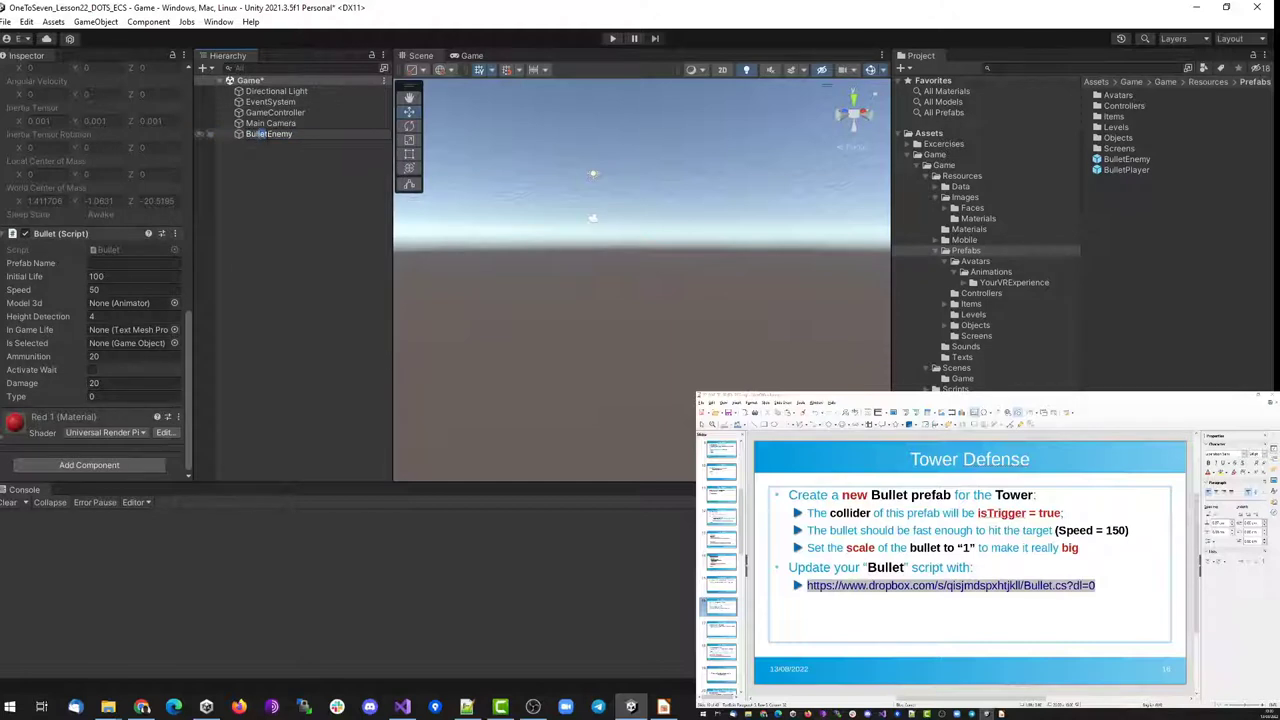
# Rename the BulletEnemy object in the scene to BulletTower and frame it in the scene view
pyautogui.moveTo(268, 135); pyautogui.dragTo(306, 140)
pyautogui.press('Return')
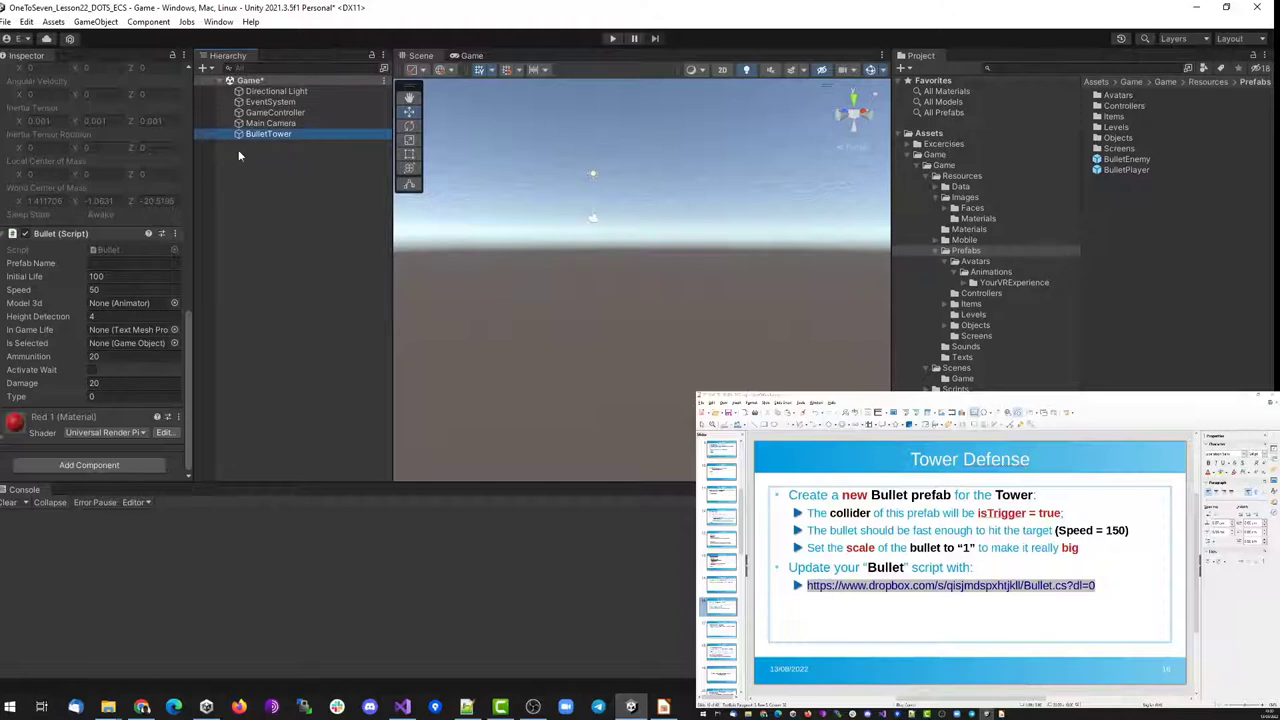
pyautogui.doubleClick(283, 137)
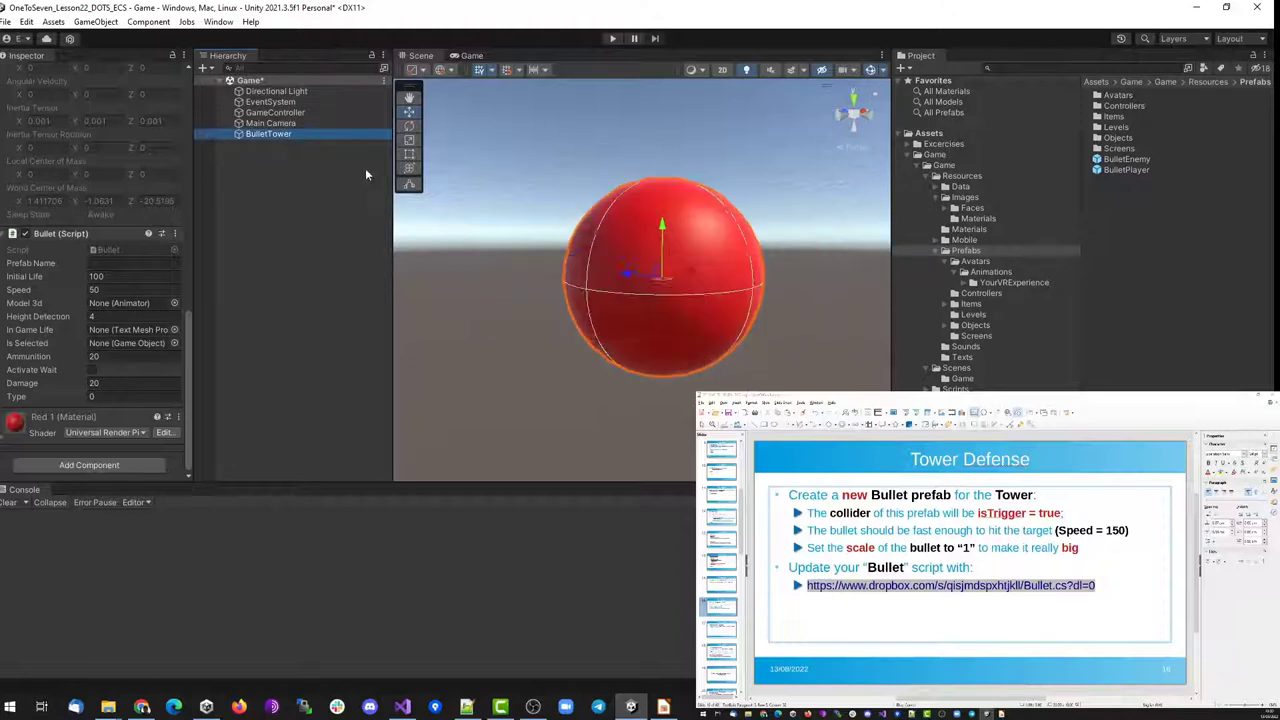
# Apply the Black image from the Images folder to the bullet sphere and enable Is Trigger on its Sphere Collider
pyautogui.click(965, 198)
pyautogui.moveTo(1122, 121); pyautogui.dragTo(704, 246)
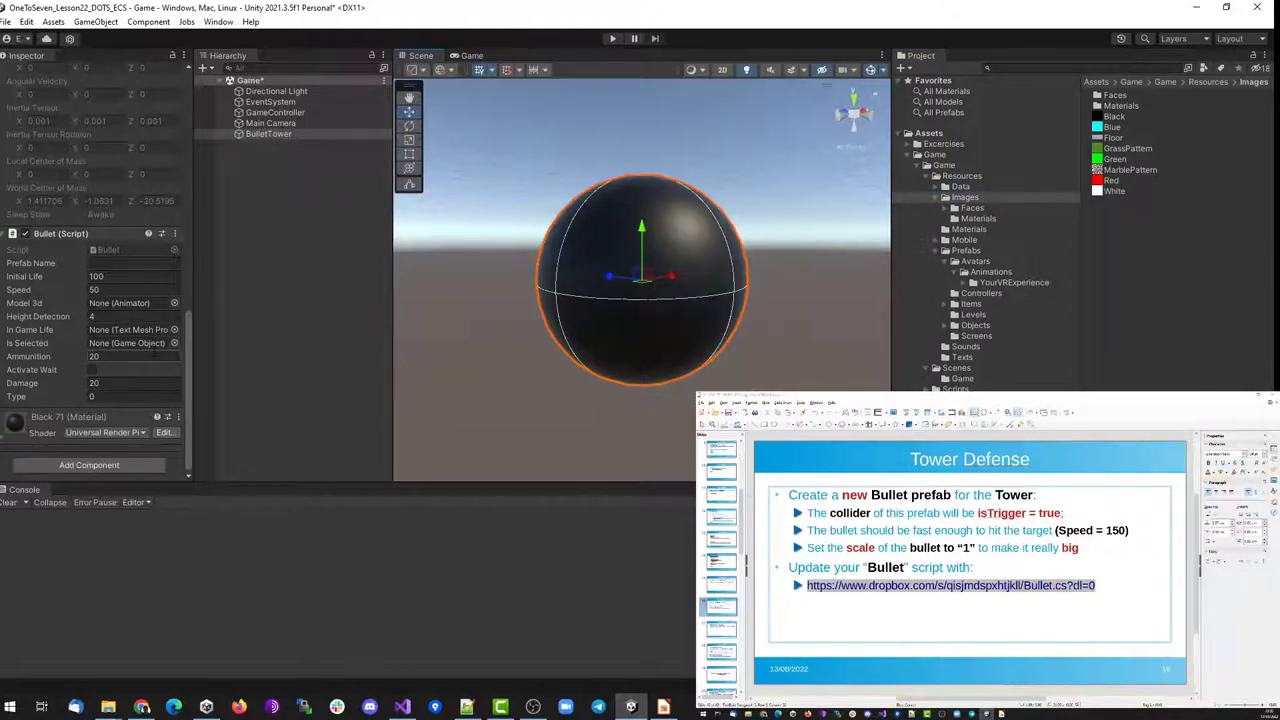
pyautogui.scroll(10, 85, 212)
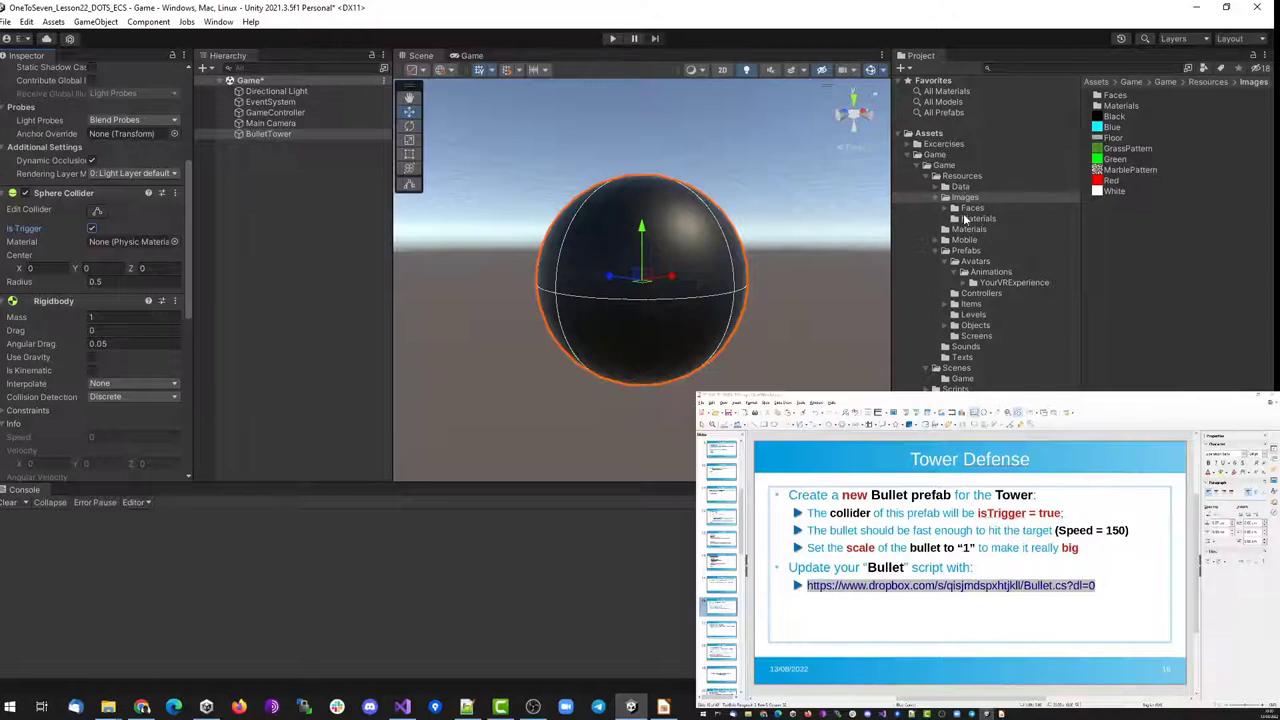
# Save BulletTower as a prefab in the Prefabs folder and delete its instance from the scene
pyautogui.click(965, 251)
pyautogui.moveTo(269, 136); pyautogui.dragTo(1142, 211)
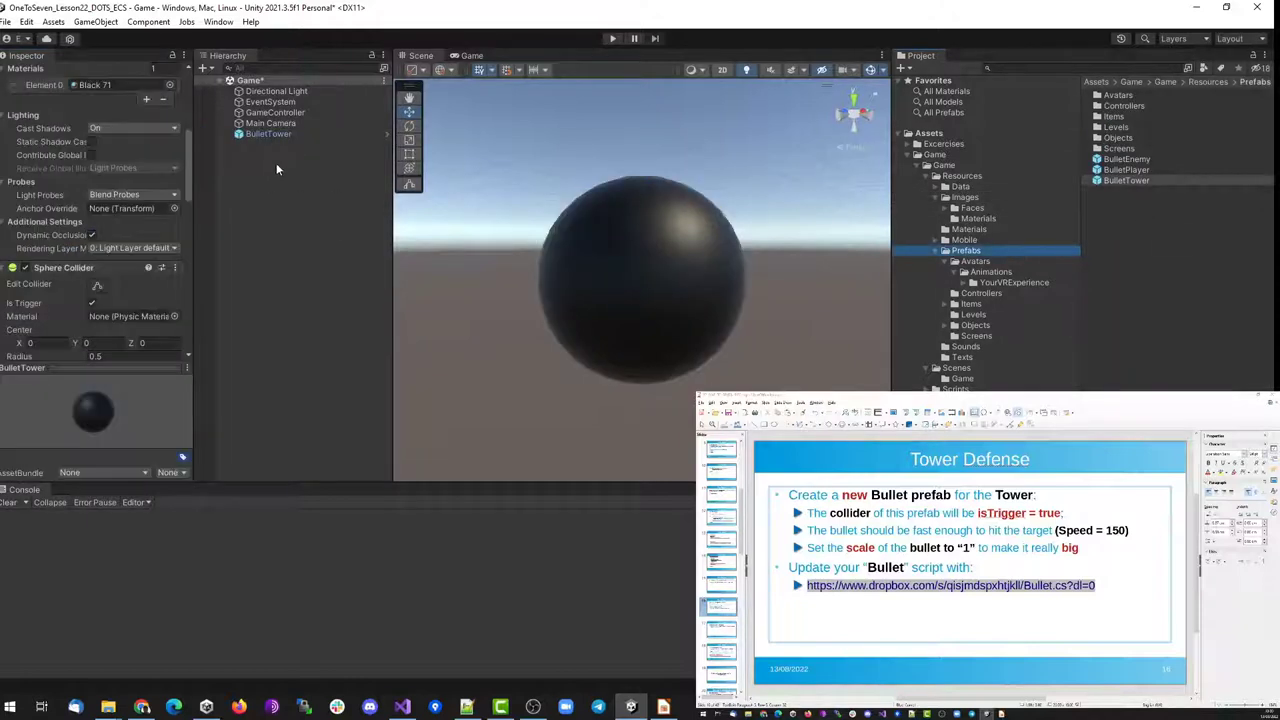
pyautogui.click(270, 134)
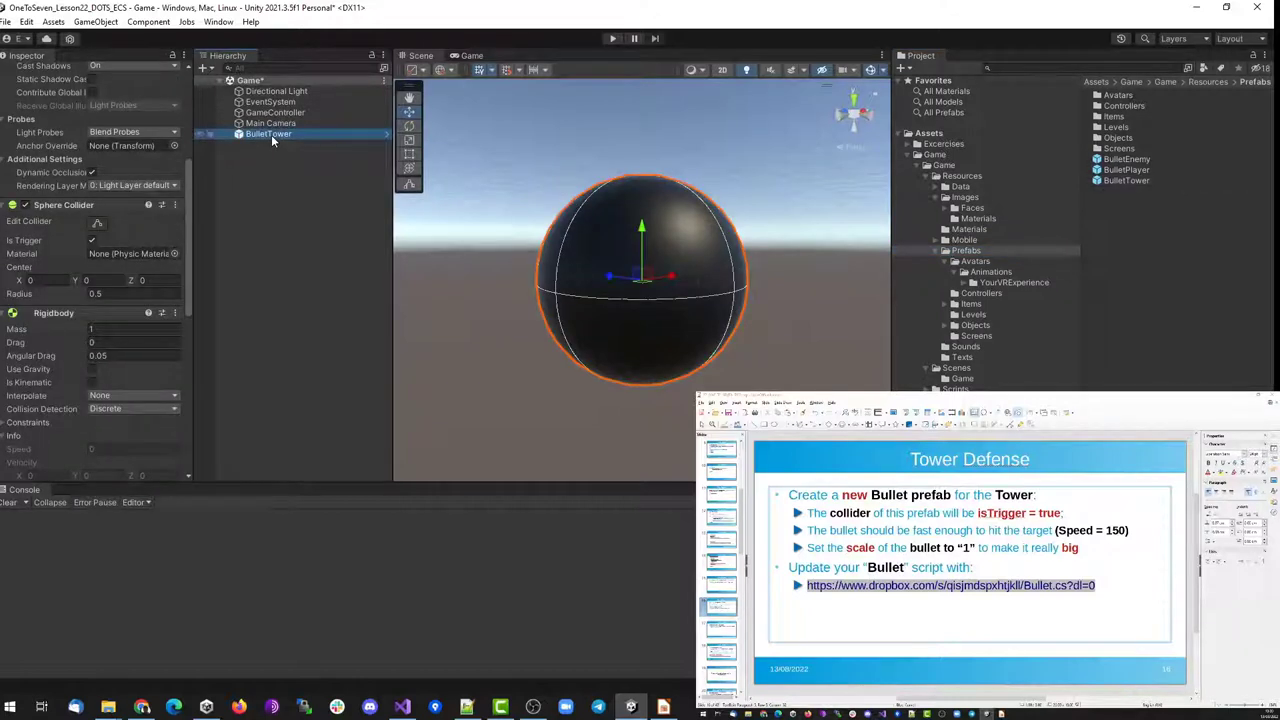
pyautogui.press('Delete')
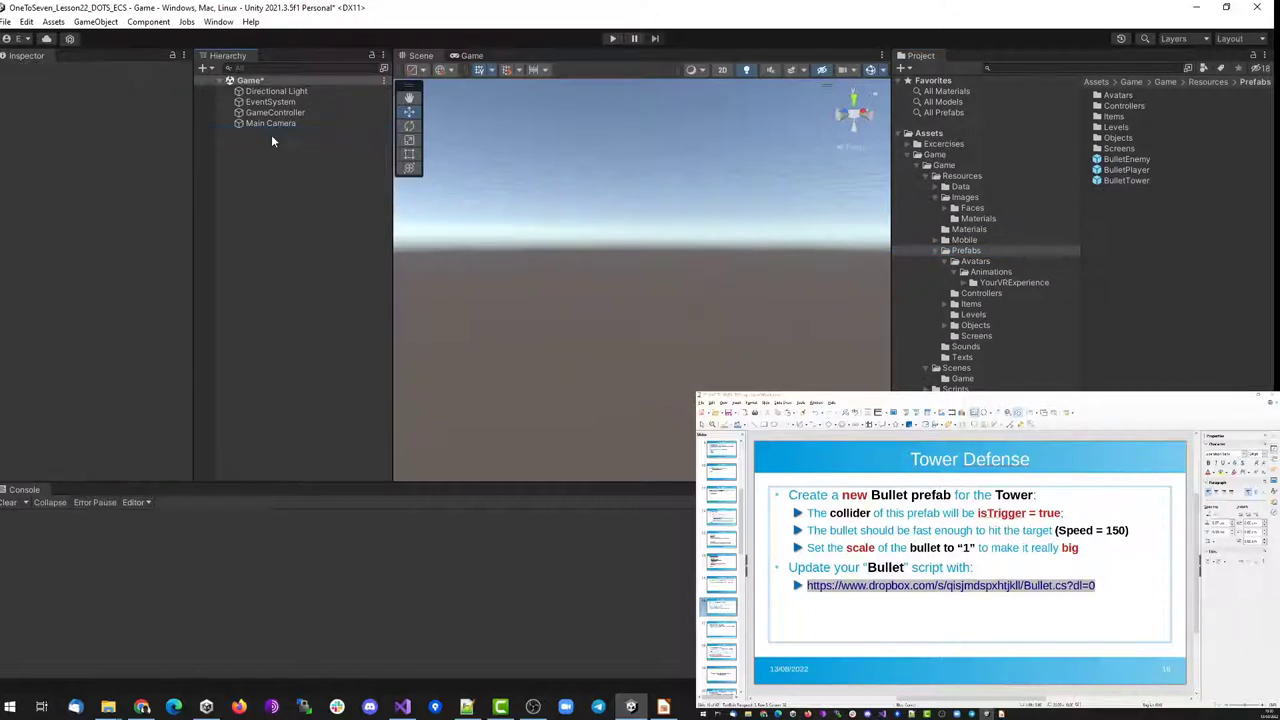
# Assign the BulletTower prefab to the Bullet Enemy field of the Tower script on the Tower avatar prefab
pyautogui.click(975, 262)
pyautogui.click(1116, 308)
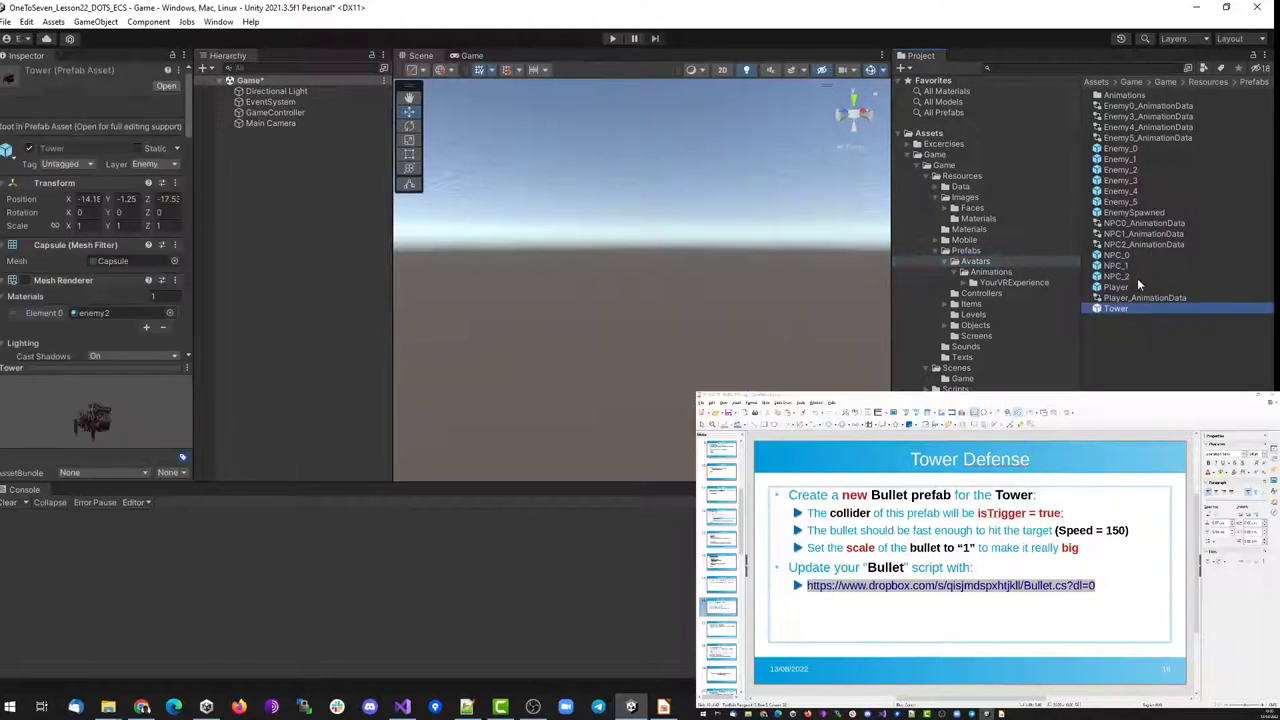
pyautogui.scroll(-15, 165, 268)
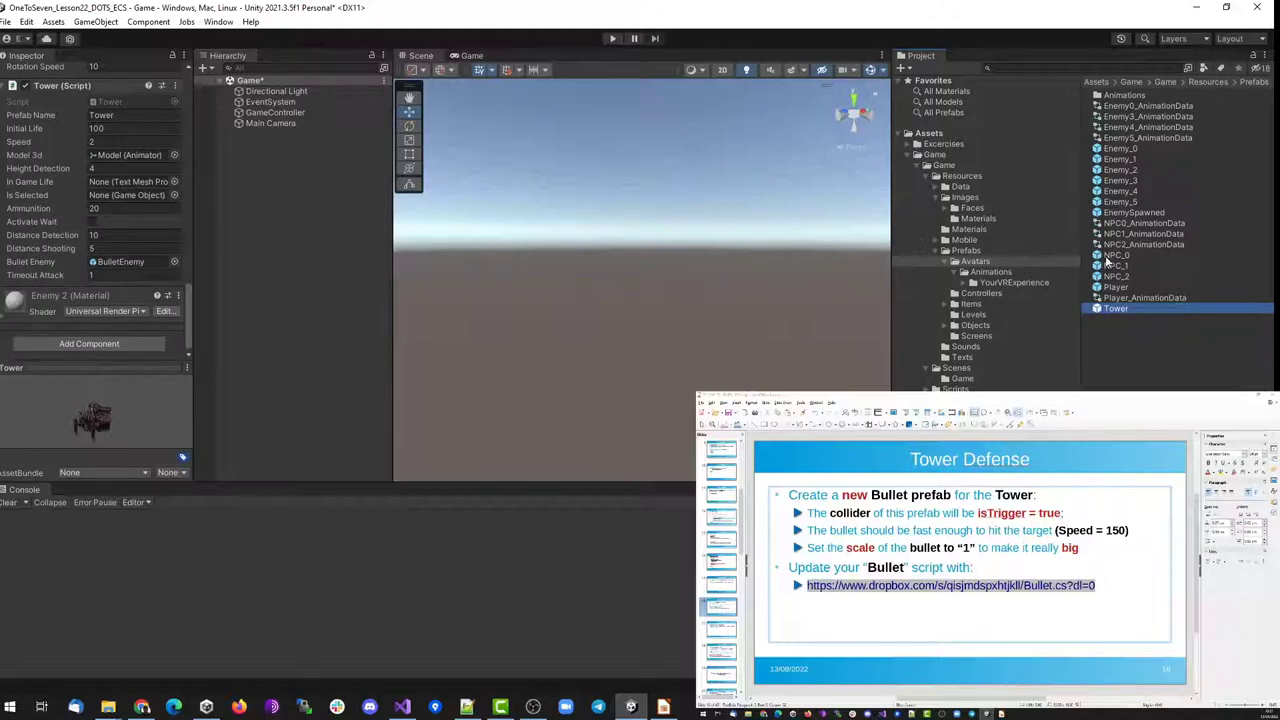
pyautogui.click(968, 251)
pyautogui.moveTo(1112, 181); pyautogui.dragTo(118, 261)
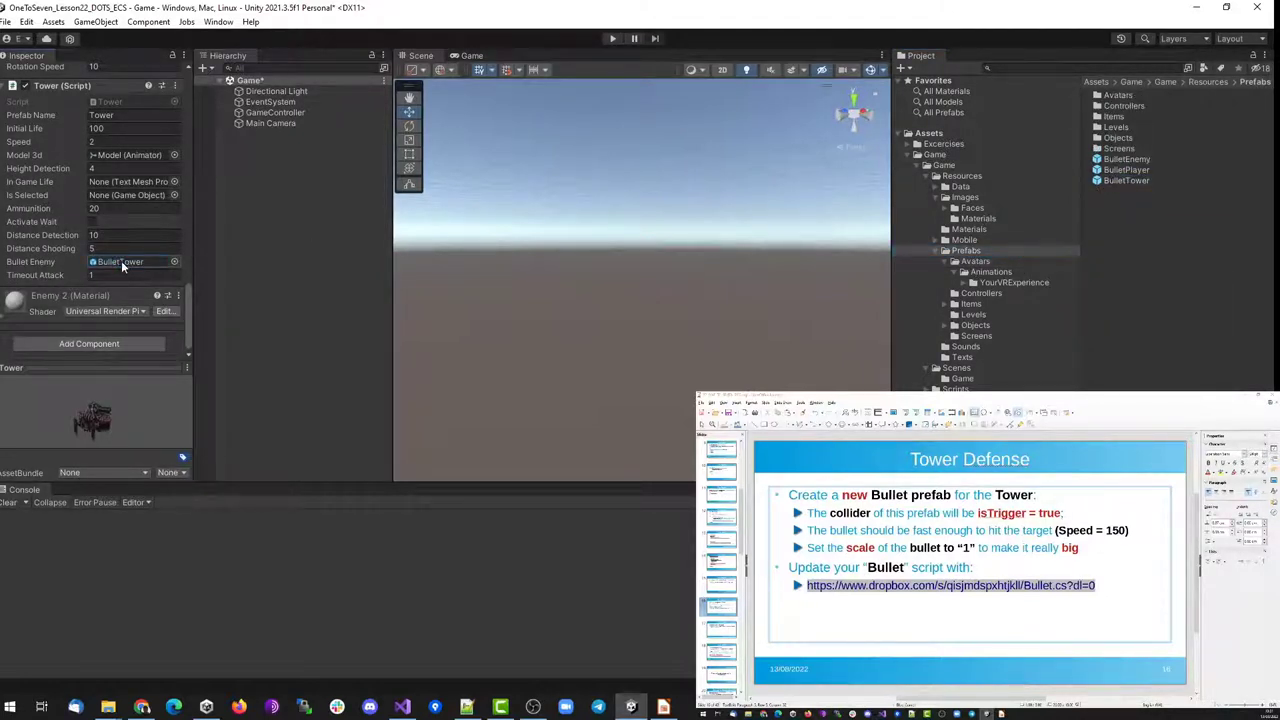
pyautogui.click(121, 261)
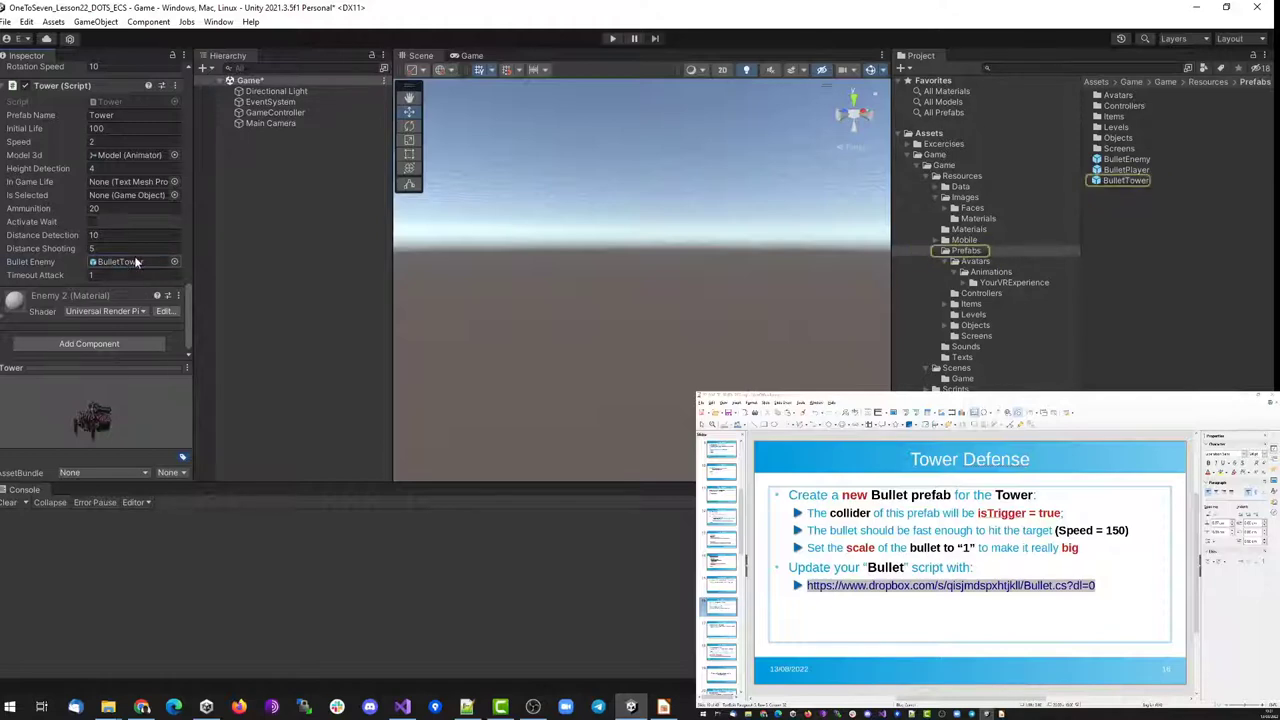
# Open the BulletTower prefab for editing and set its scale to 1 on X, Y and Z
pyautogui.doubleClick(1130, 181)
pyautogui.scroll(10, 152, 190)
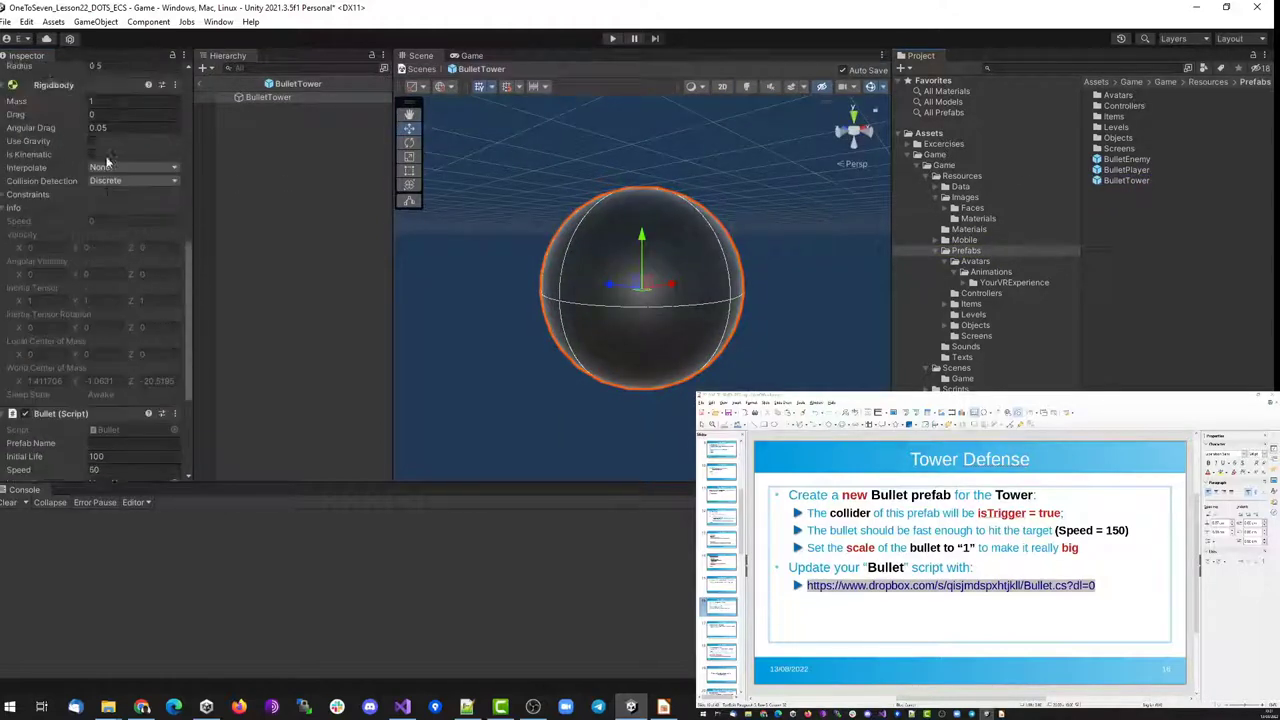
pyautogui.click(92, 152)
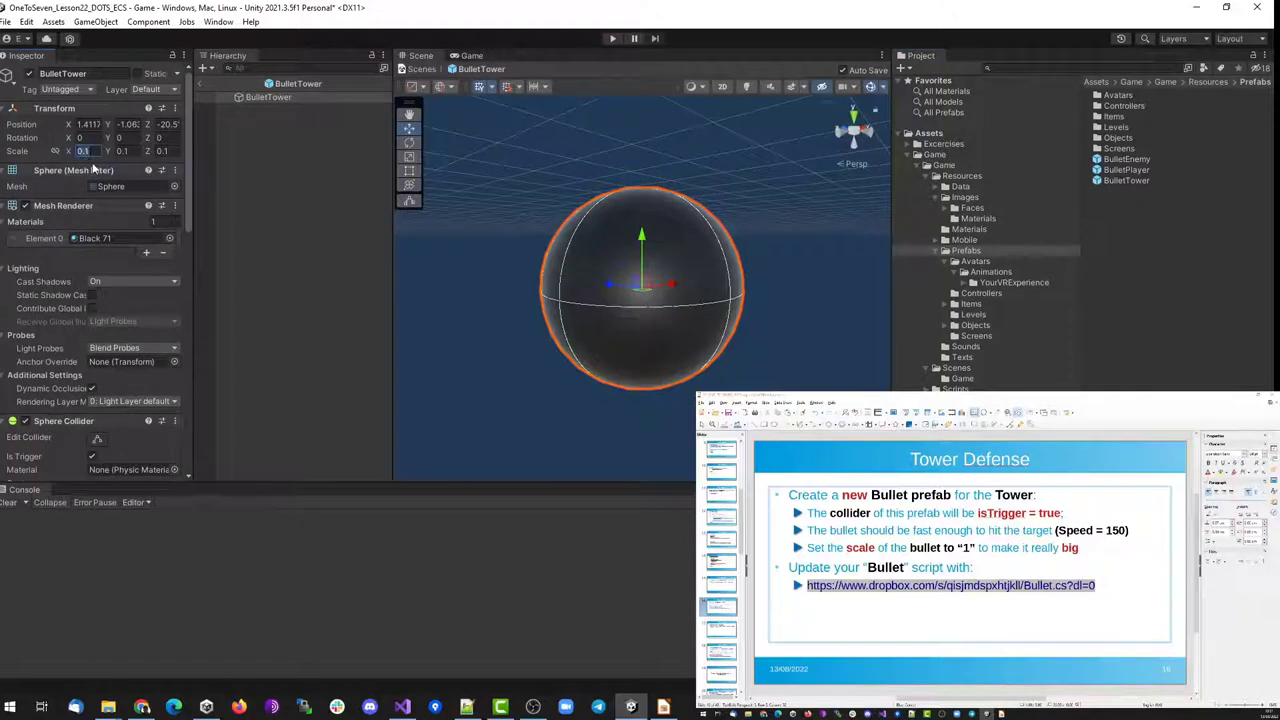
pyautogui.write('1')
pyautogui.click(130, 151)
pyautogui.write('1')
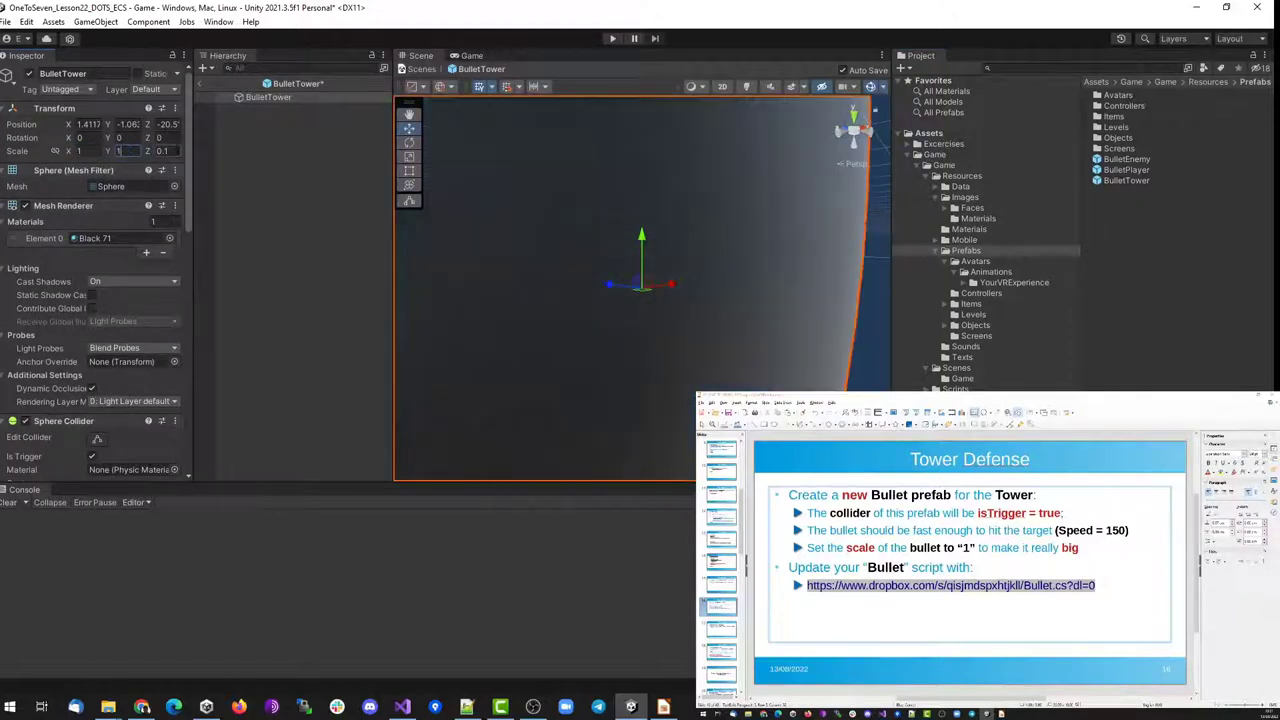
pyautogui.press('Tab')
pyautogui.write('1')
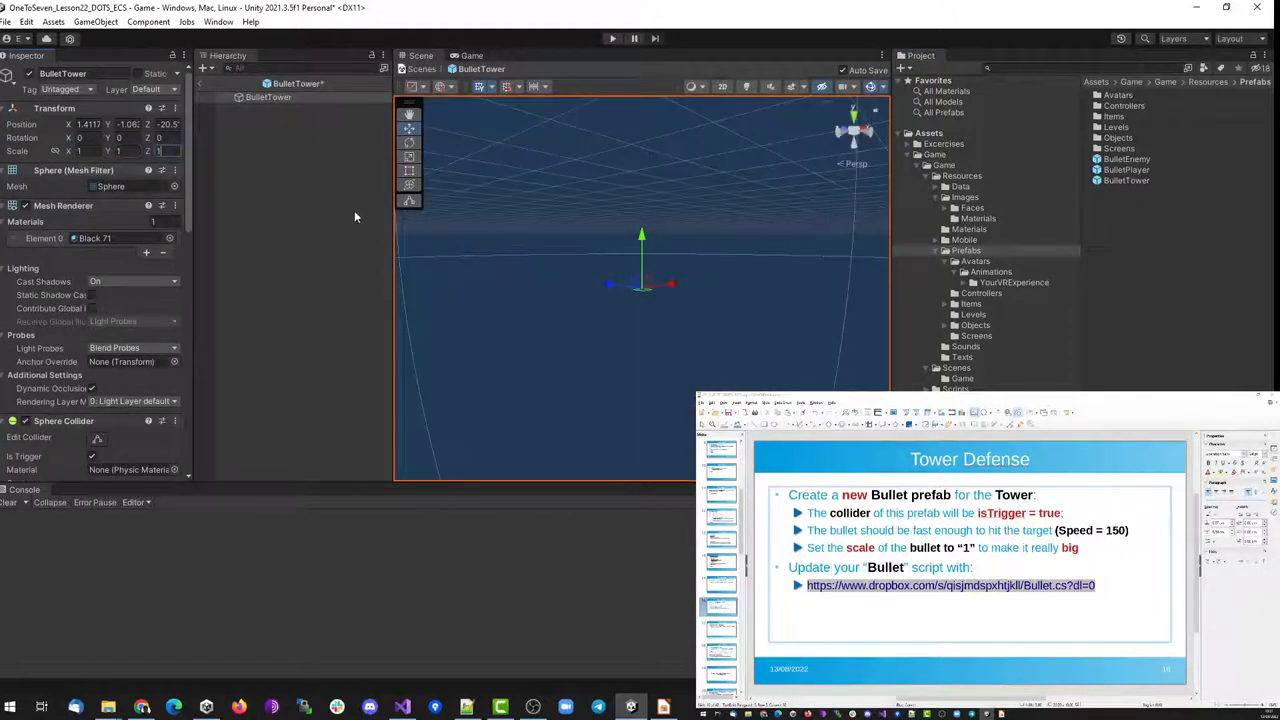
pyautogui.doubleClick(284, 103)
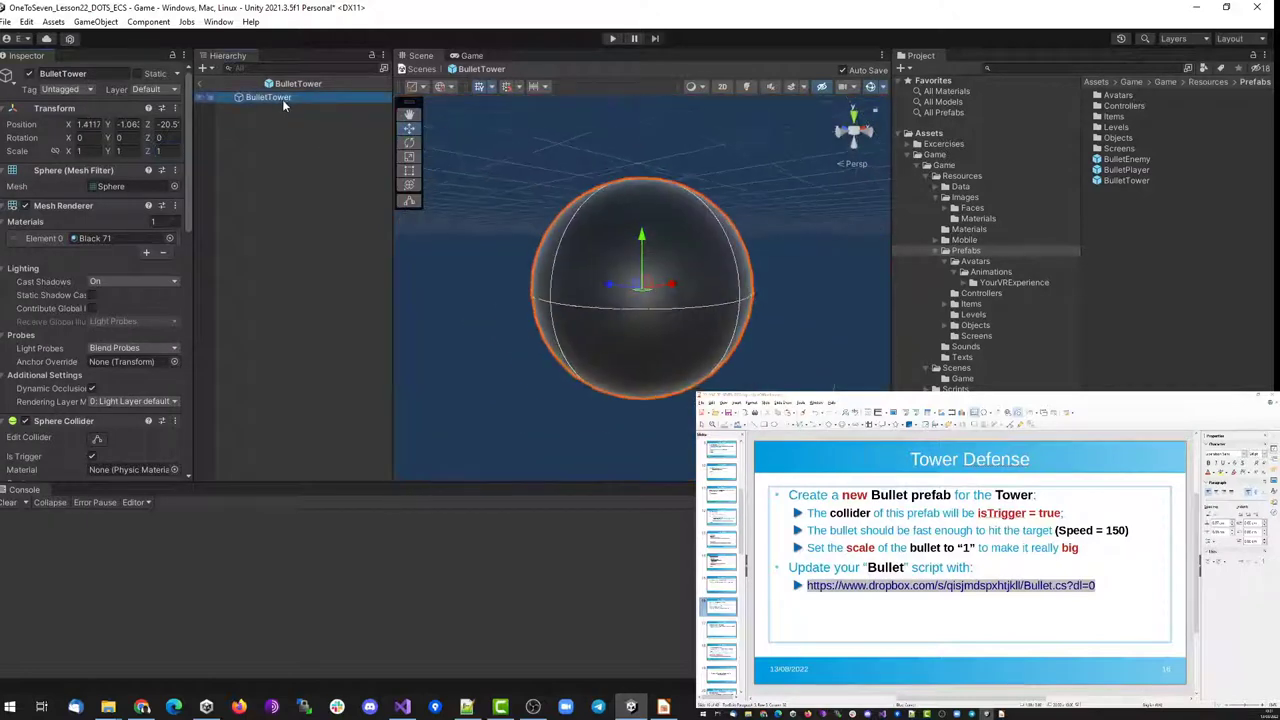
pyautogui.click(800, 320)
# Switch to Visual Studio and replace all code in Bullet.cs with the updated version from the slide's Dropbox link
pyautogui.click(405, 706)
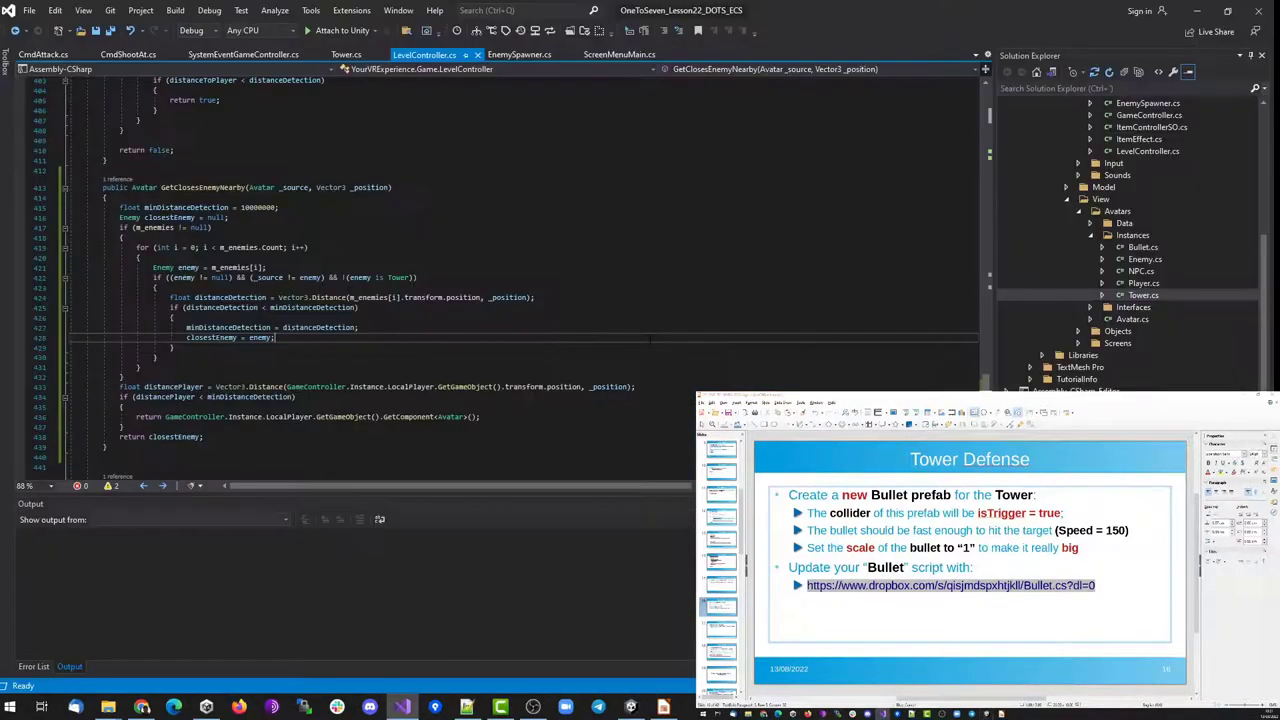
pyautogui.keyDown('ctrl'); pyautogui.click(857, 589); pyautogui.keyUp('ctrl')
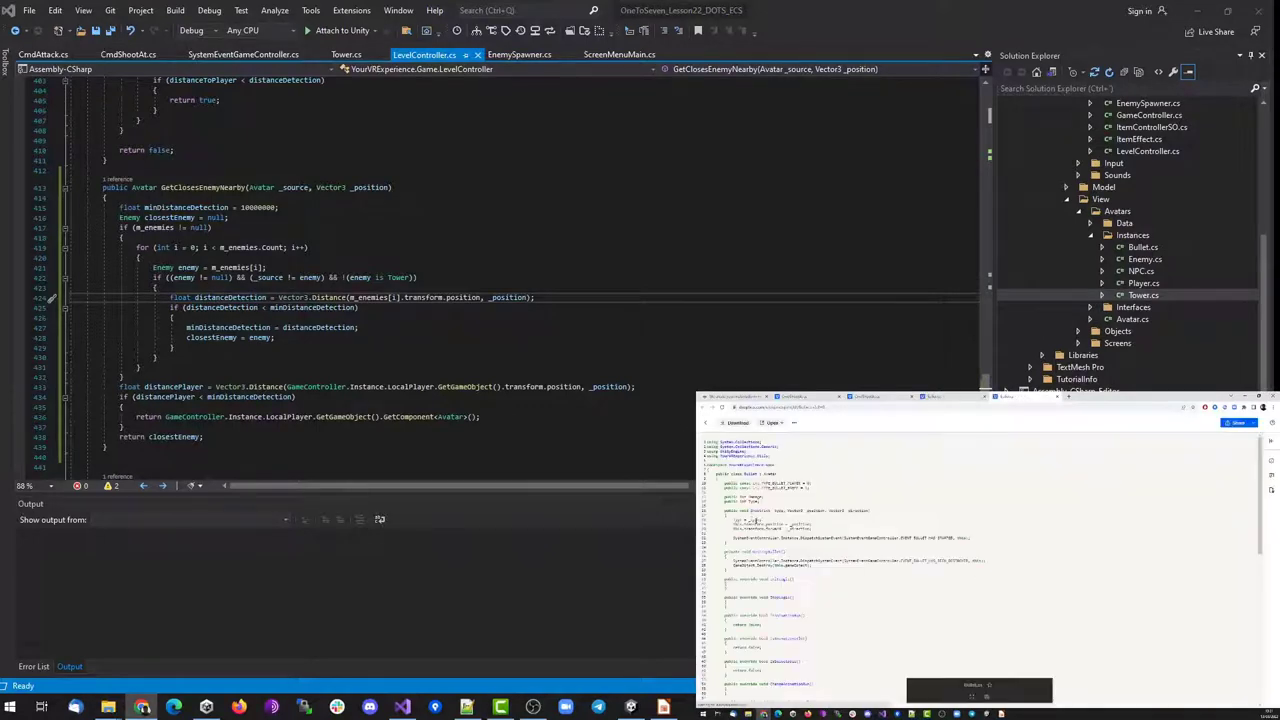
pyautogui.moveTo(714, 446); pyautogui.dragTo(787, 695)
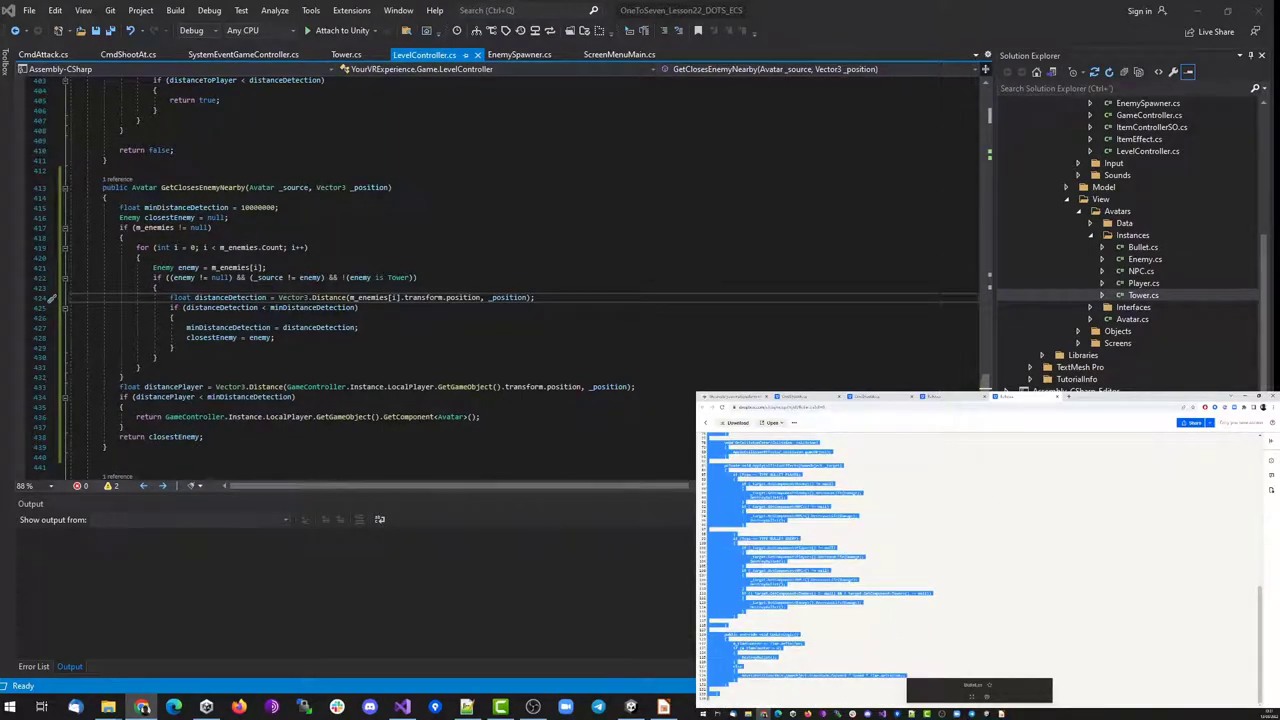
pyautogui.doubleClick(1142, 247)
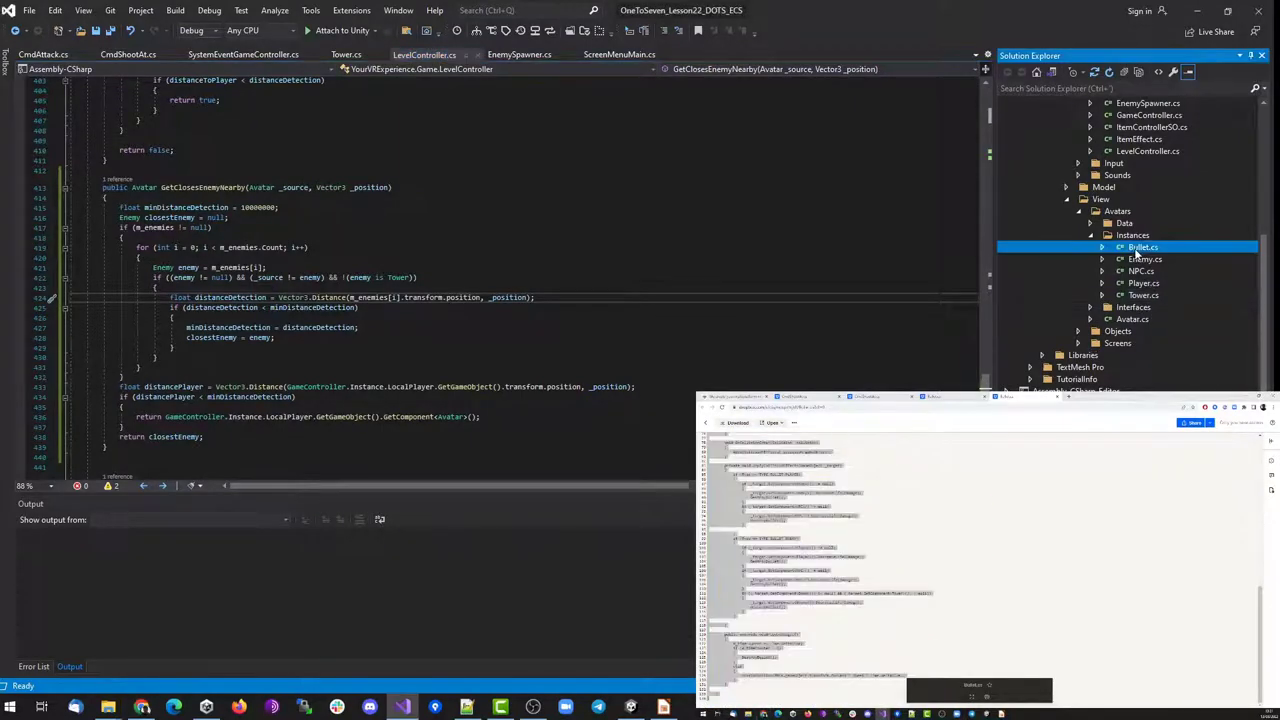
pyautogui.hotkey('ctrl', 'a')
pyautogui.hotkey('ctrl', 'v')
# Examine how OnTriggerEnter and OnCollisionEnter call ApplyCollisionEffects in the Bullet script
pyautogui.scroll(15, 510, 280)
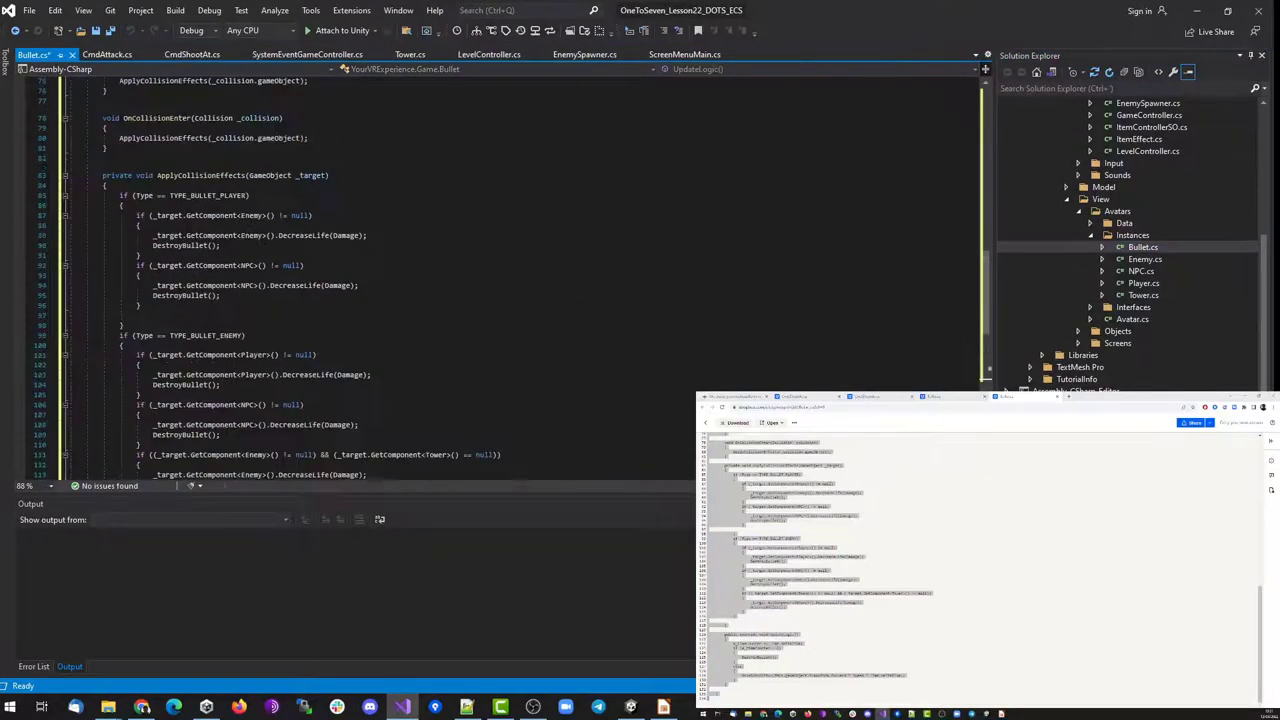
pyautogui.click(240, 390)
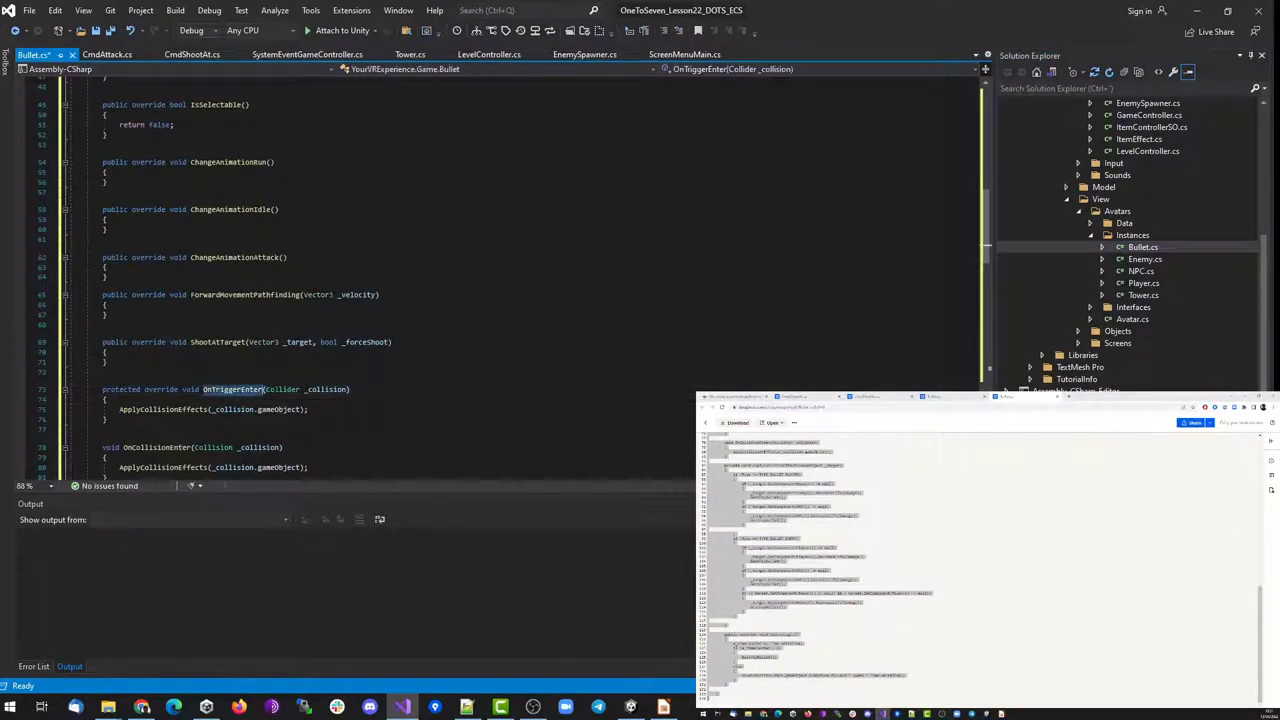
pyautogui.scroll(-1, 245, 334)
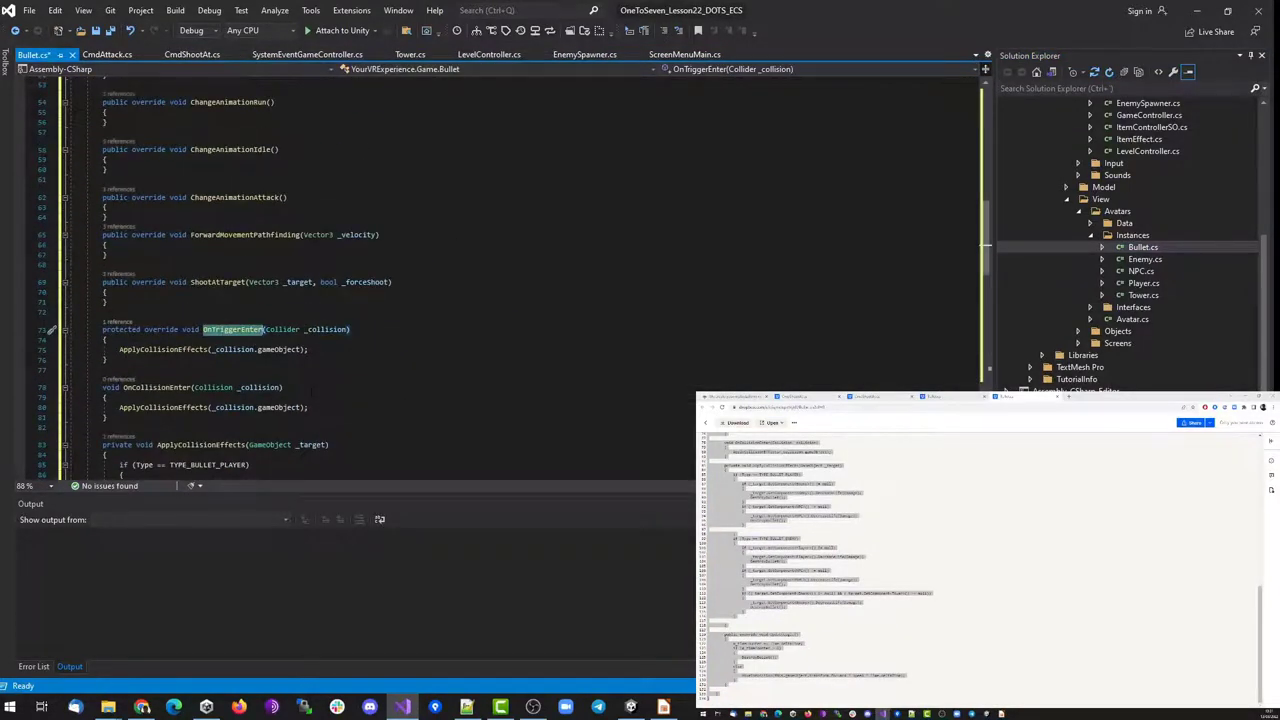
pyautogui.click(165, 350)
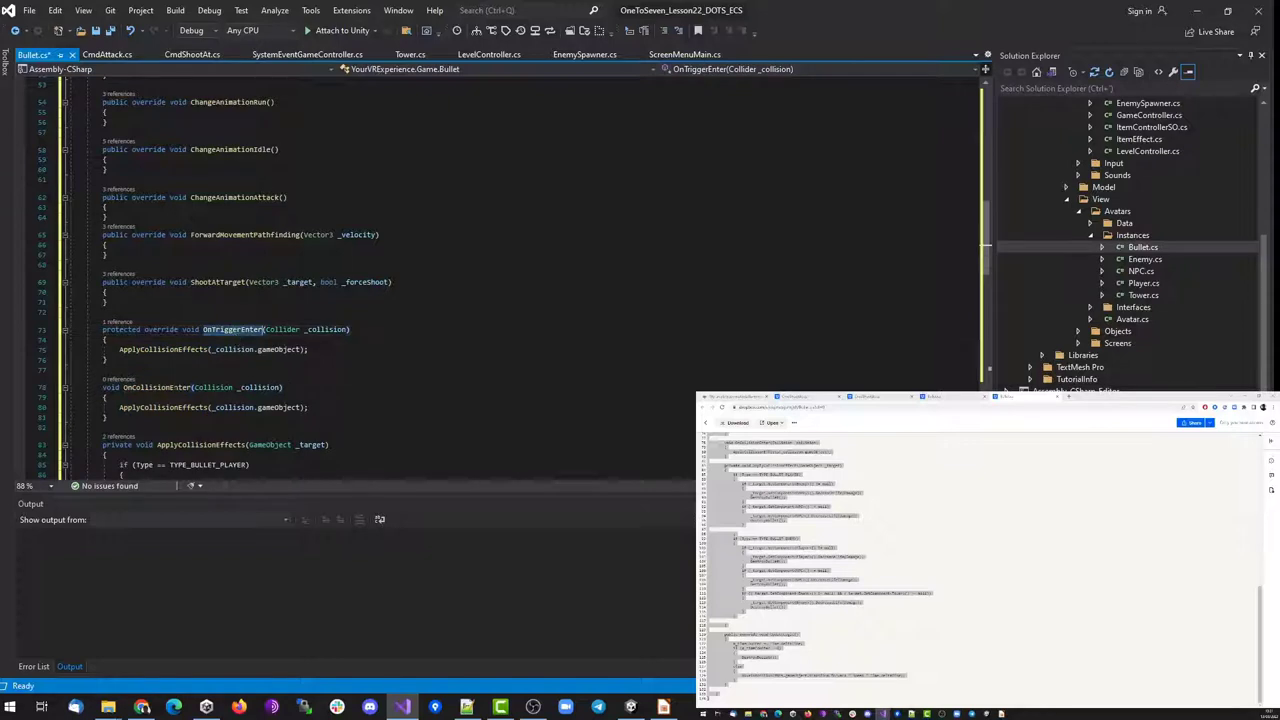
pyautogui.click(174, 390)
pyautogui.doubleClick(228, 330)
pyautogui.click(174, 388)
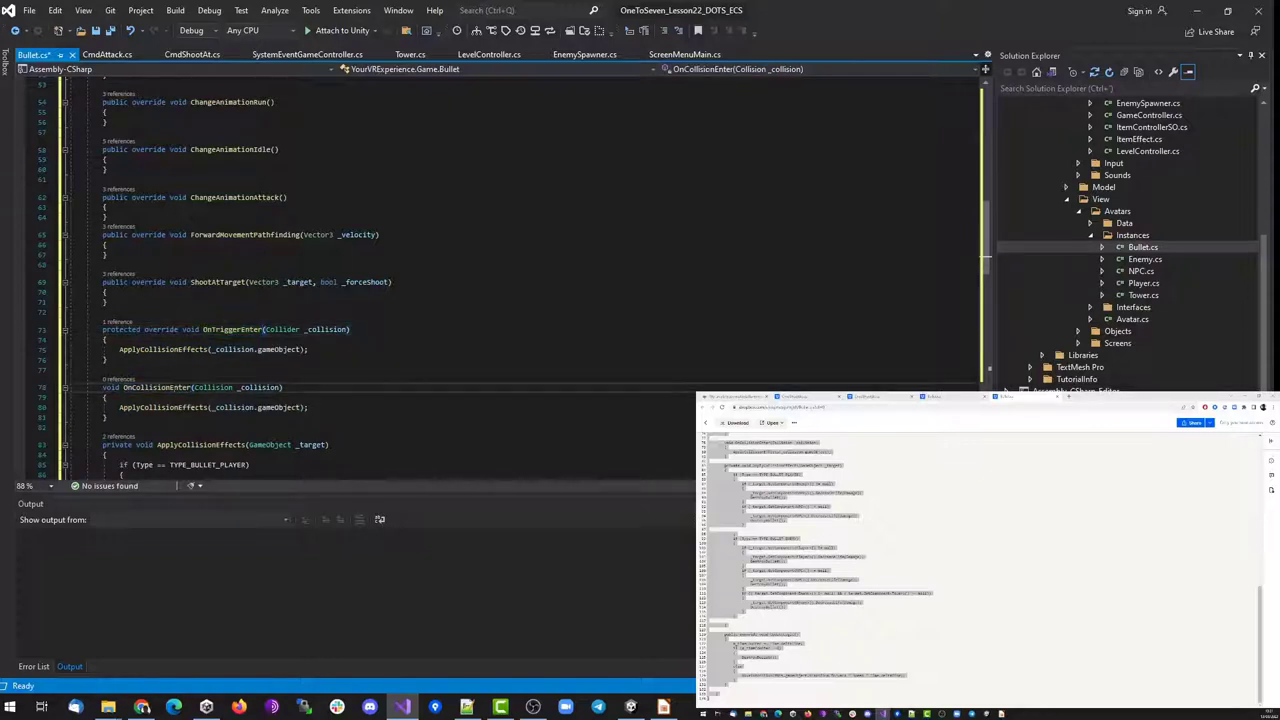
pyautogui.click(165, 407)
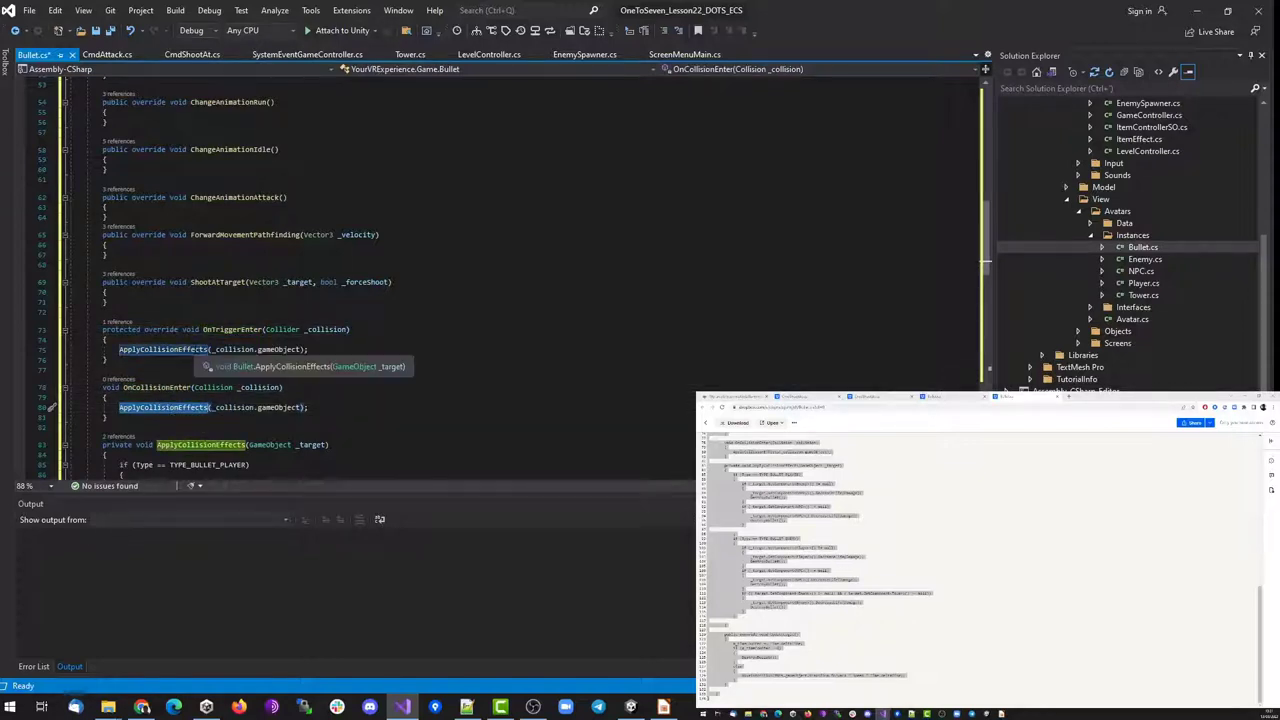
pyautogui.click(155, 388)
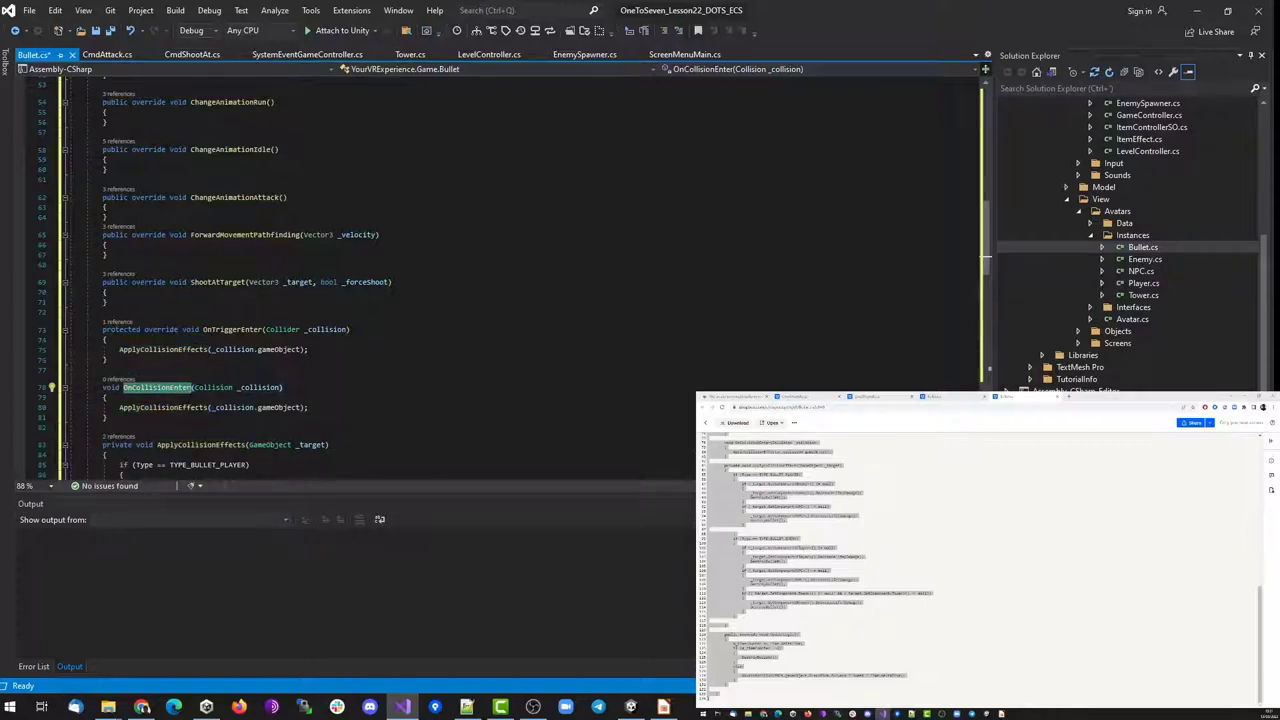
pyautogui.click(231, 329)
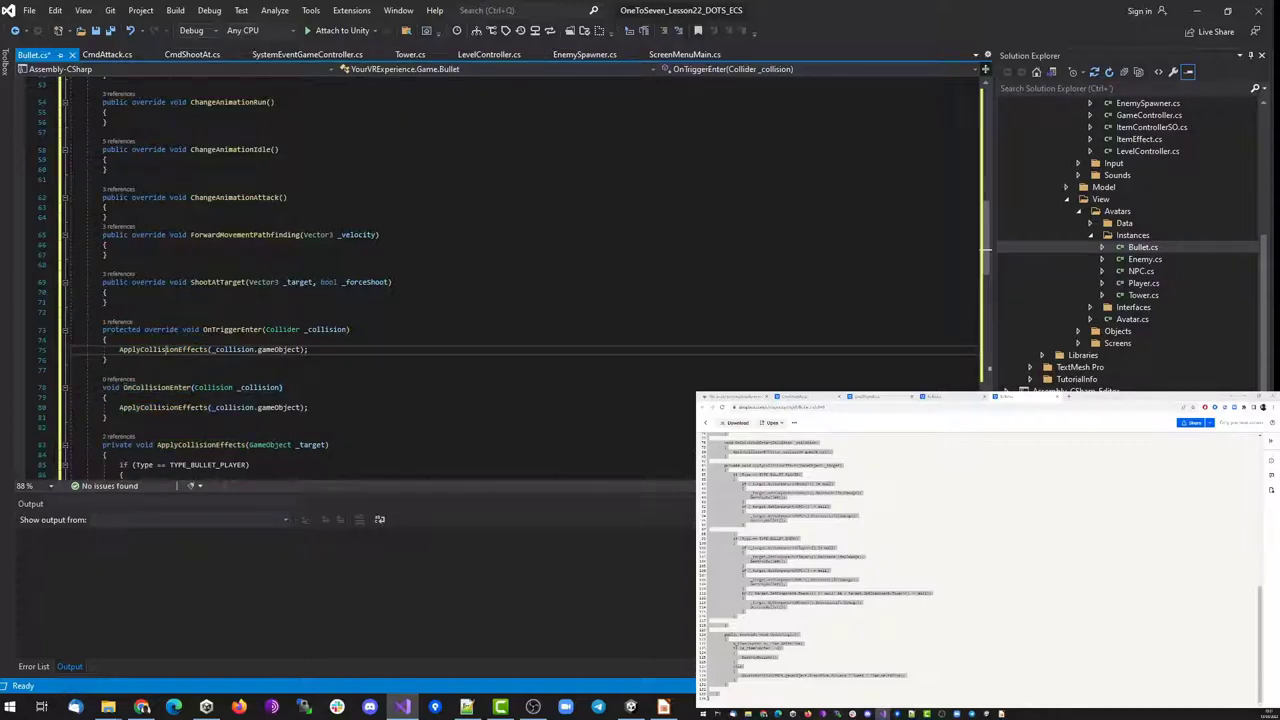
pyautogui.doubleClick(231, 329)
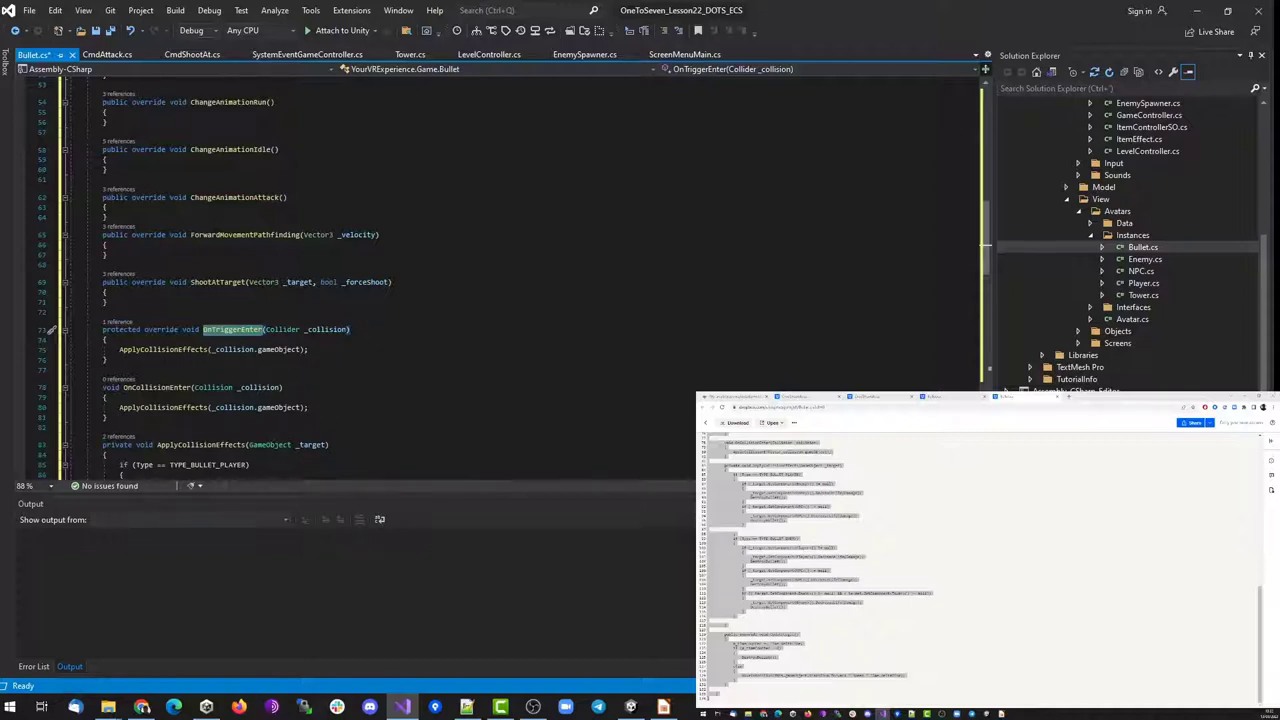
# Switch to Unity, play-test the game with the tower's new bullets and stop the run
pyautogui.click(630, 707)
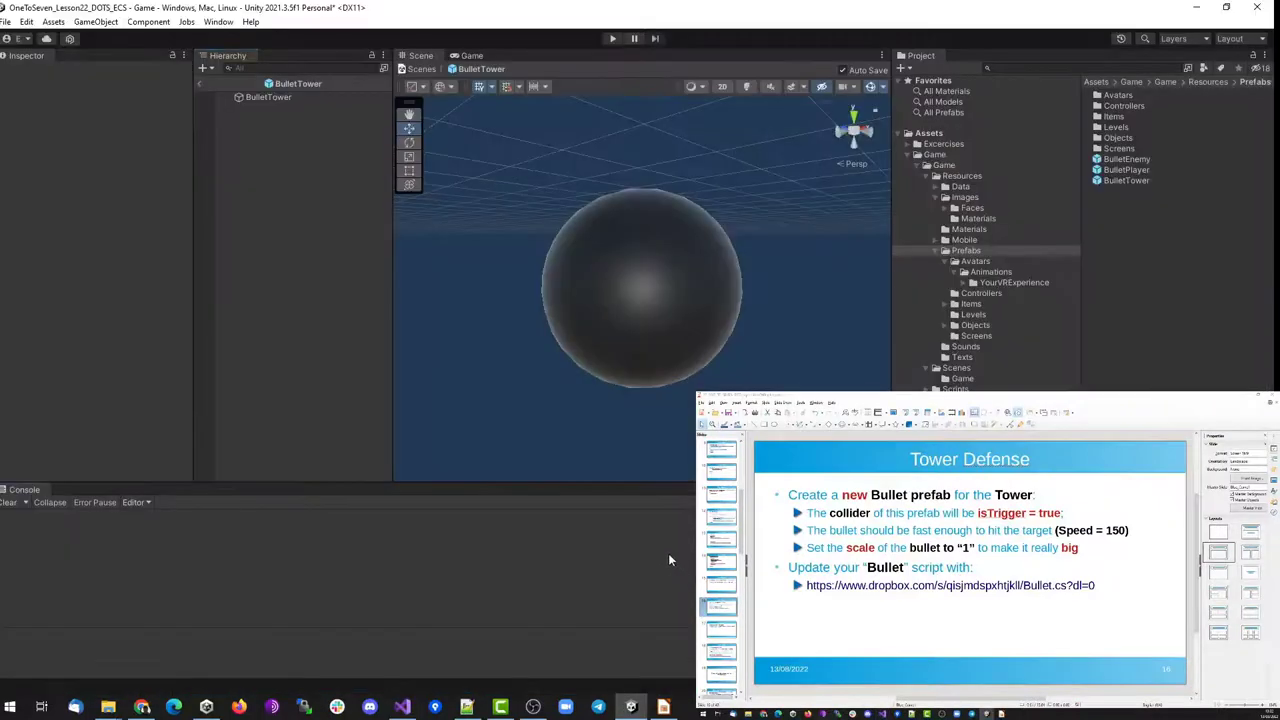
pyautogui.click(613, 39)
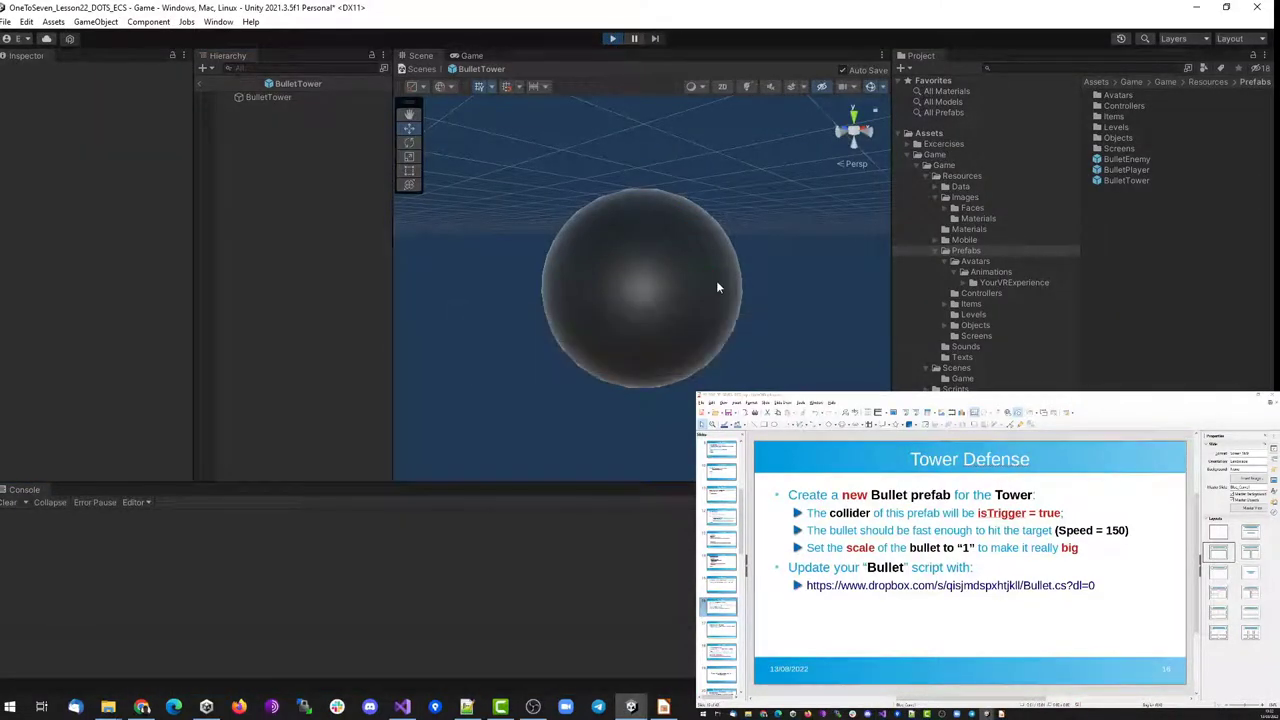
pyautogui.click(664, 296)
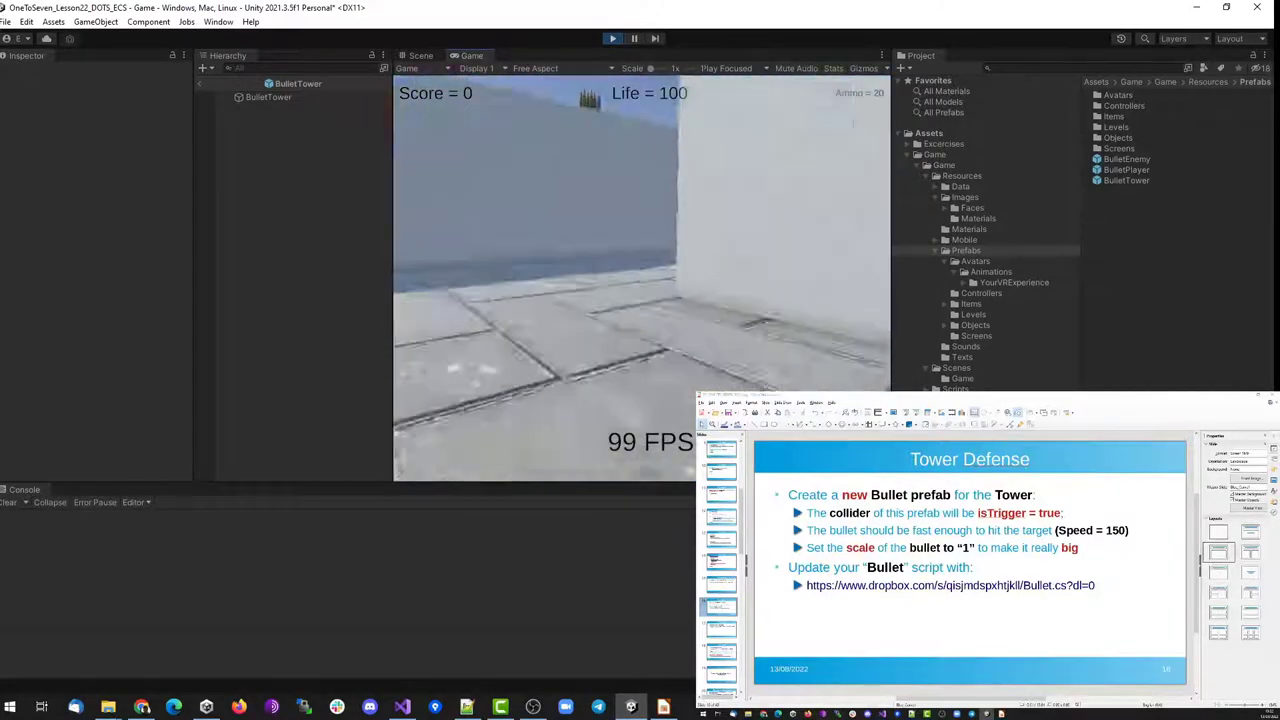
pyautogui.press('space')
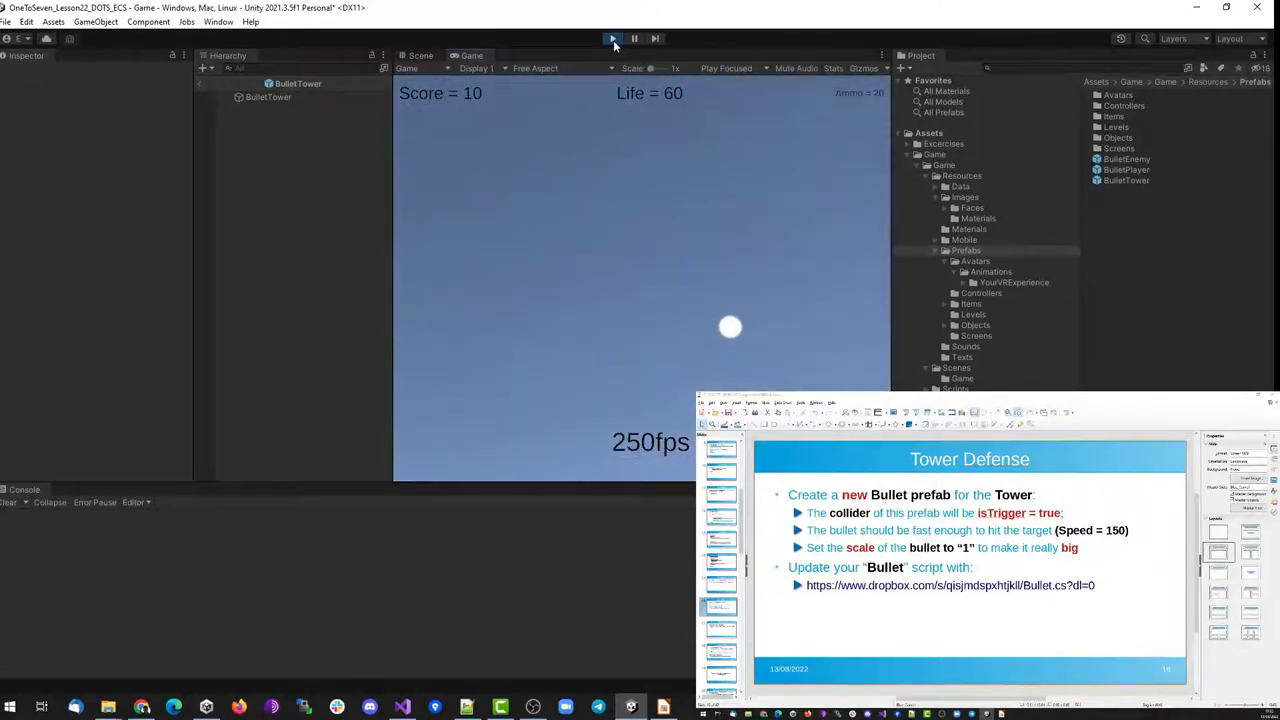
pyautogui.click(613, 40)
# Set the Speed of the BulletTower prefab's Bullet script to 150
pyautogui.click(1124, 180)
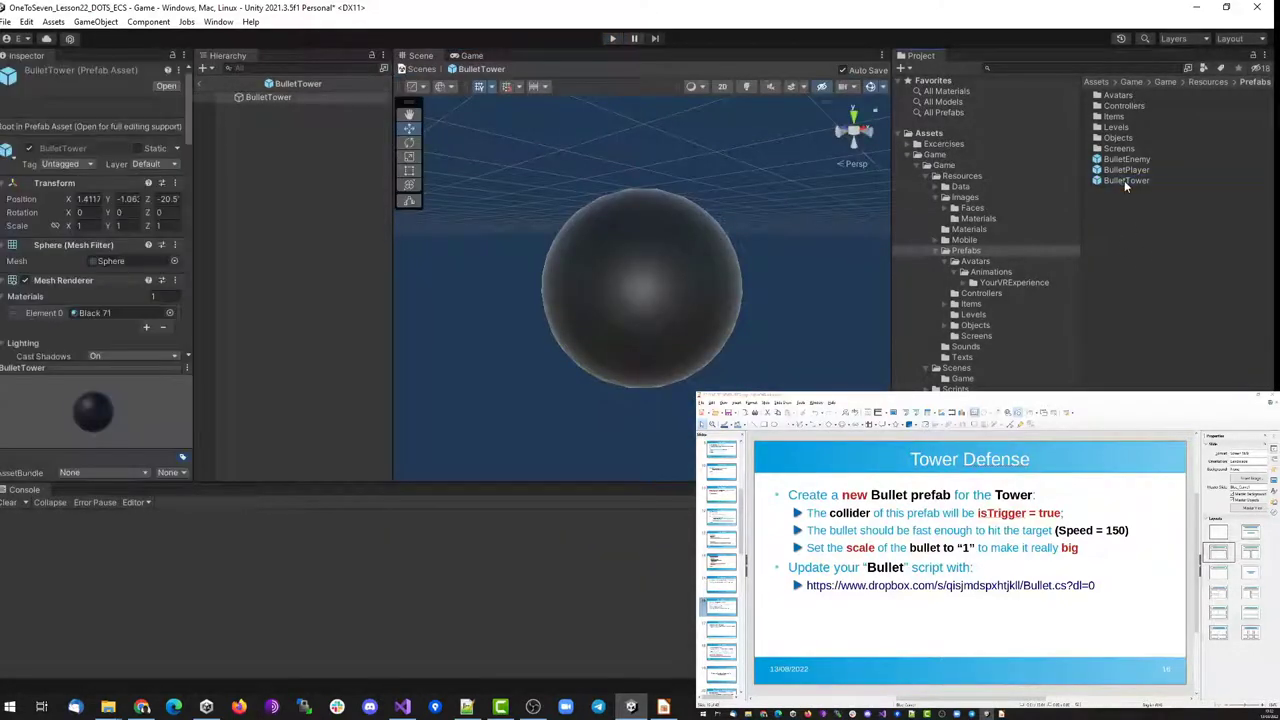
pyautogui.scroll(-5, 112, 294)
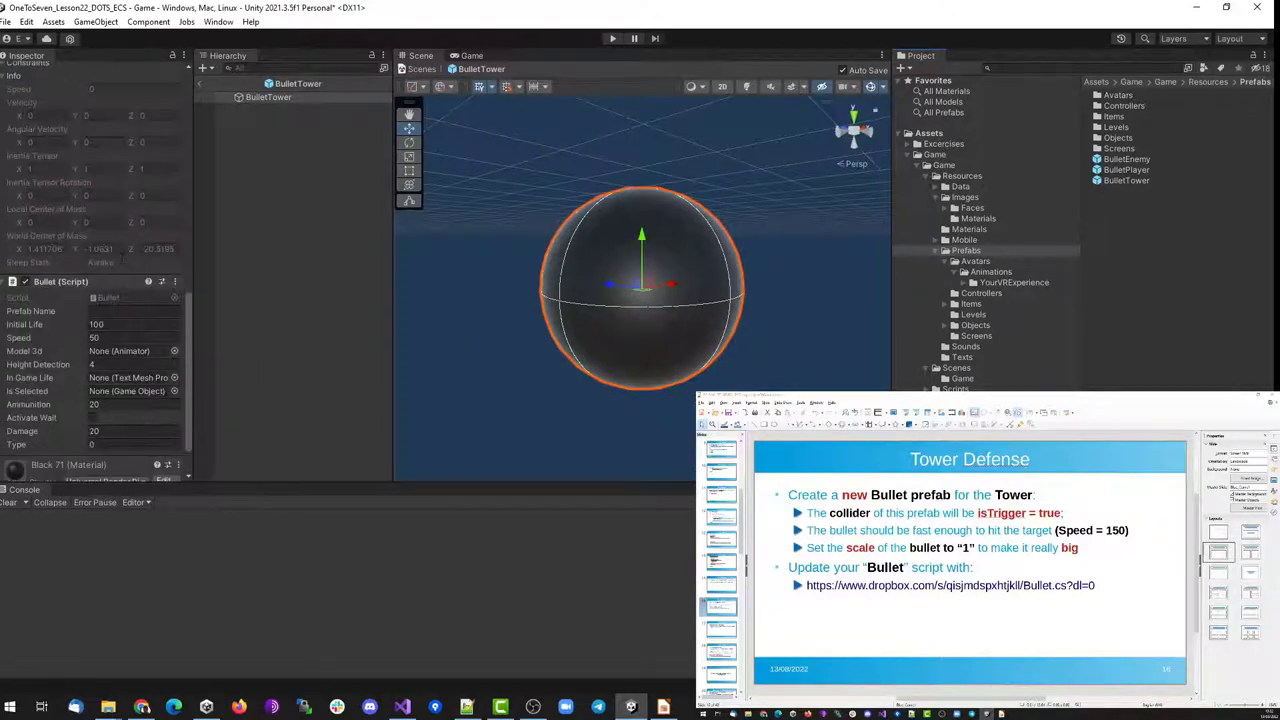
pyautogui.scroll(-4, 115, 320)
pyautogui.click(120, 338)
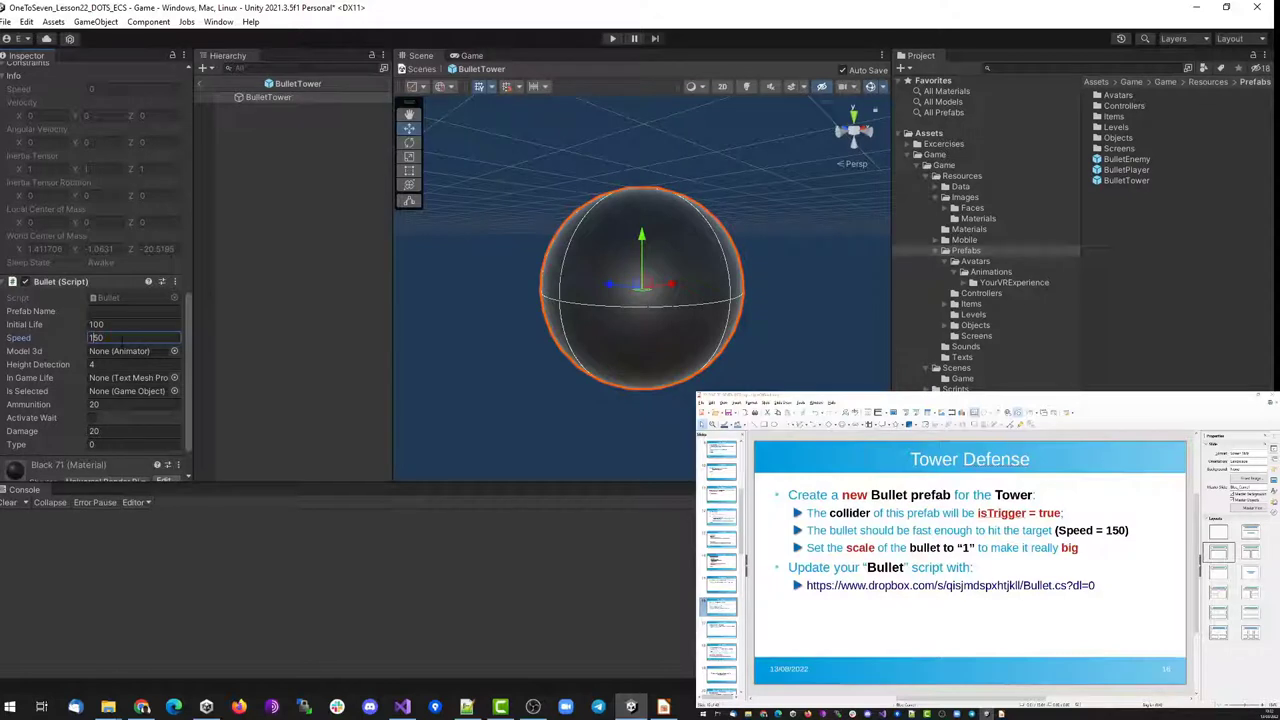
# Play-test the single-player game with the faster tower bullets and walk the player forward
pyautogui.click(610, 40)
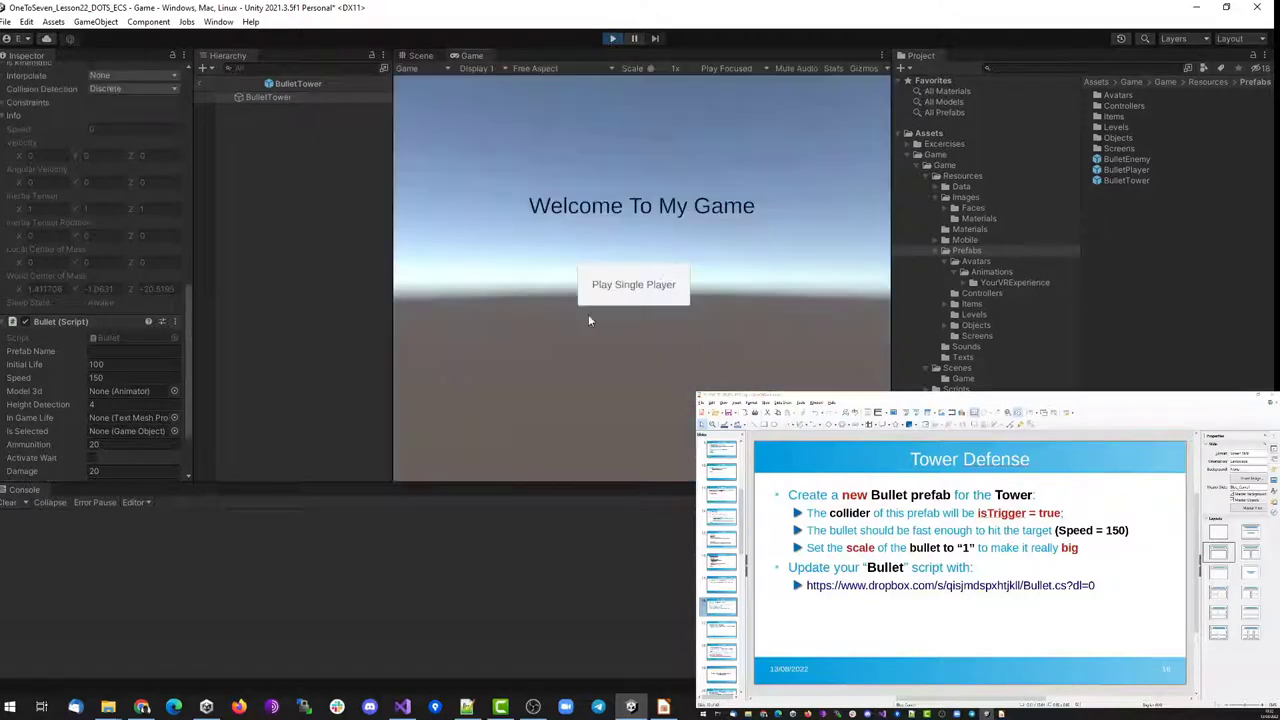
pyautogui.click(603, 300)
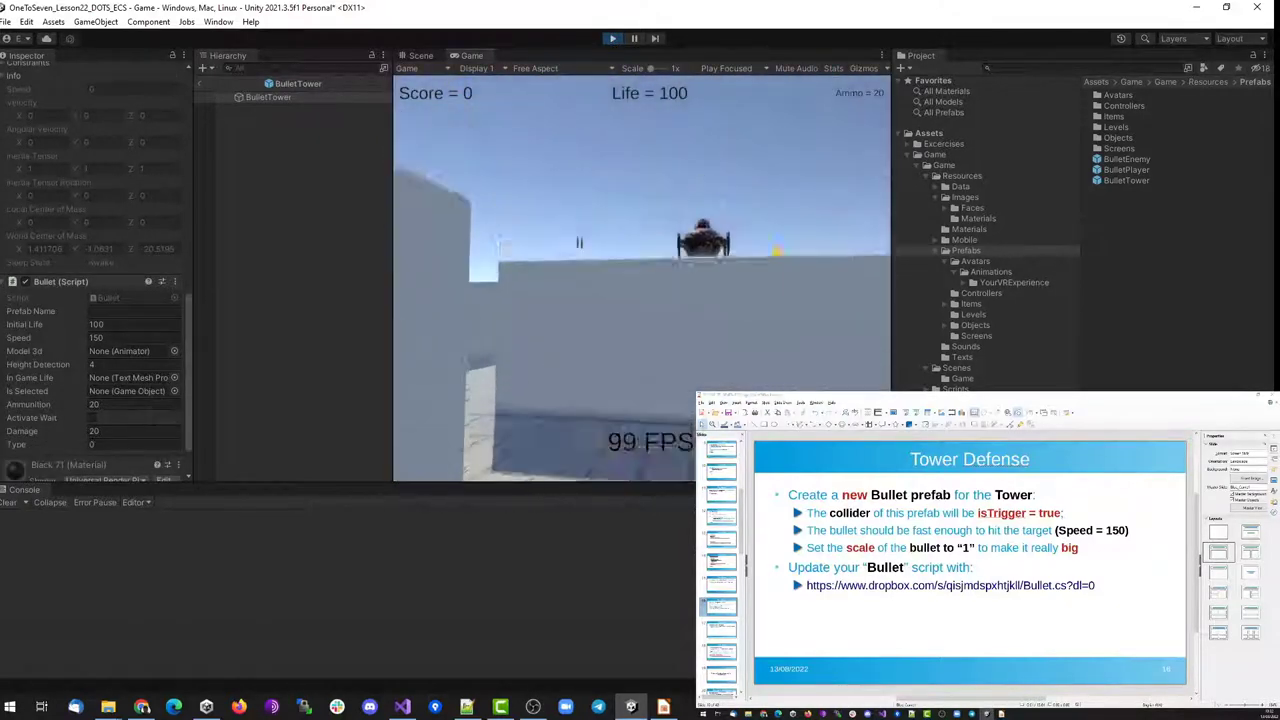
pyautogui.press('w')
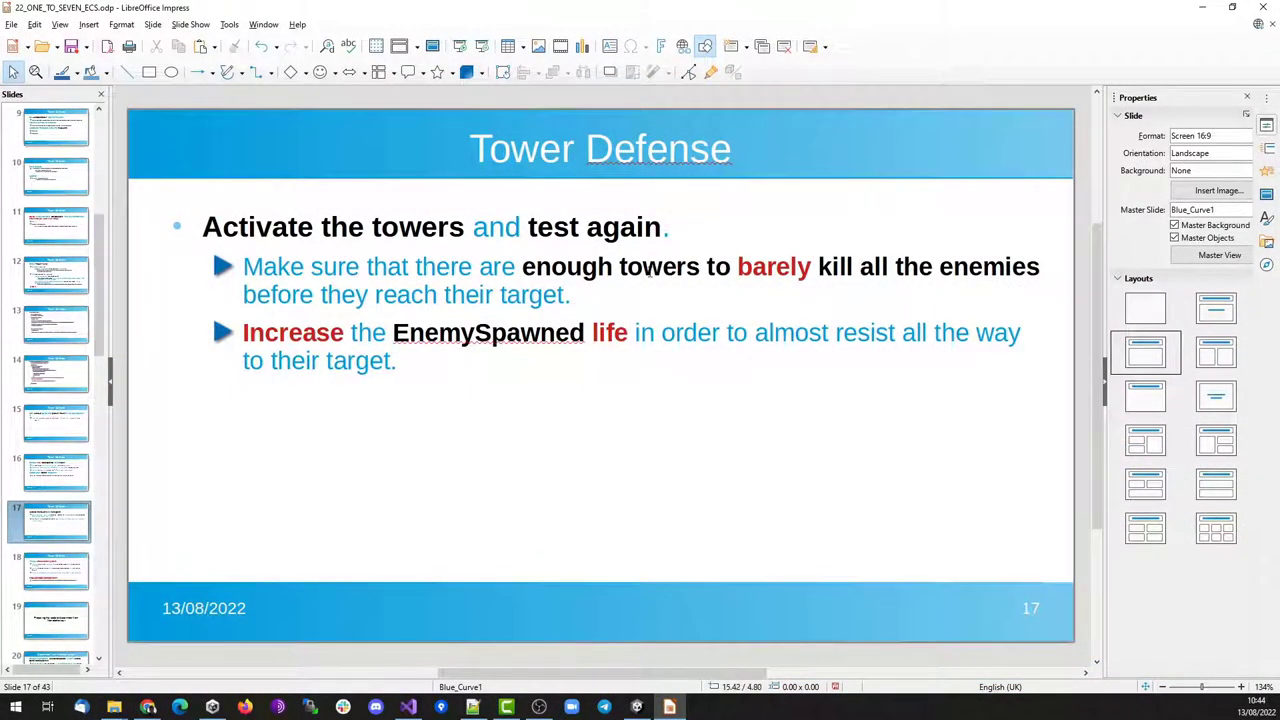
# Examine the Tower Defense slide's instructions on having enough towers and increasing the EnemySpawned life
pyautogui.moveTo(620, 266); pyautogui.dragTo(701, 266)
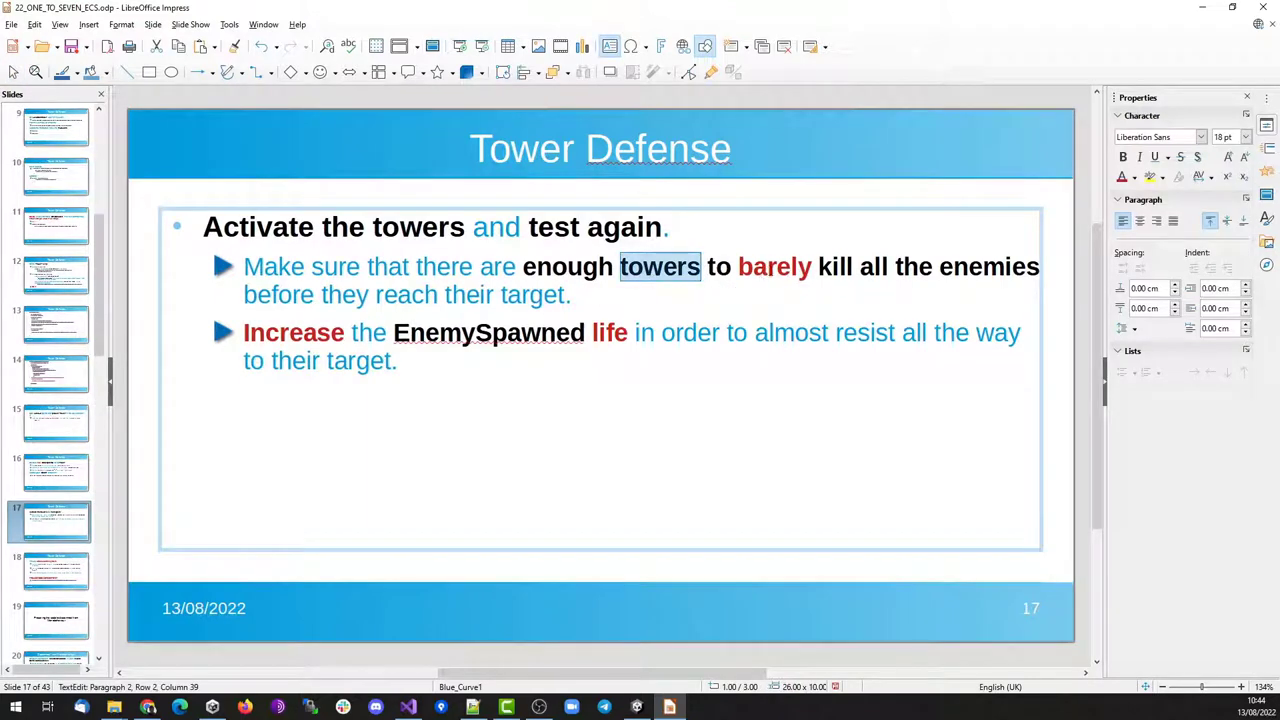
pyautogui.doubleClick(834, 266)
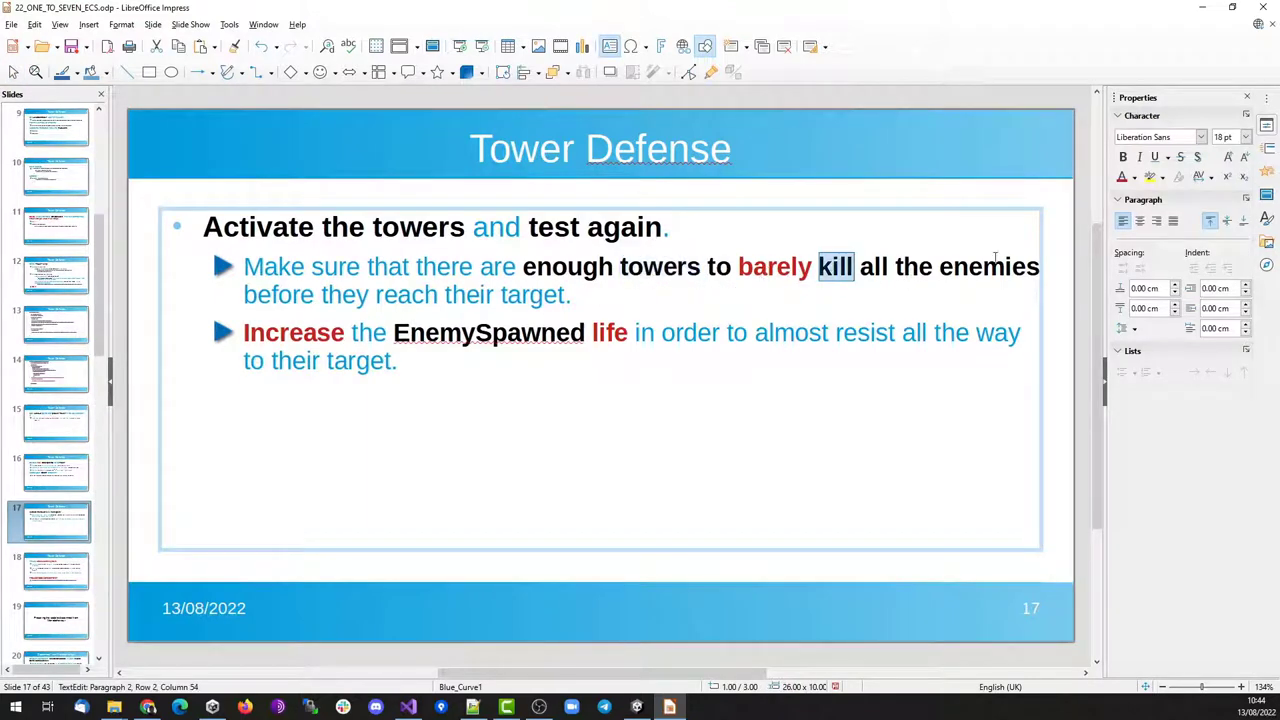
pyautogui.doubleClick(985, 266)
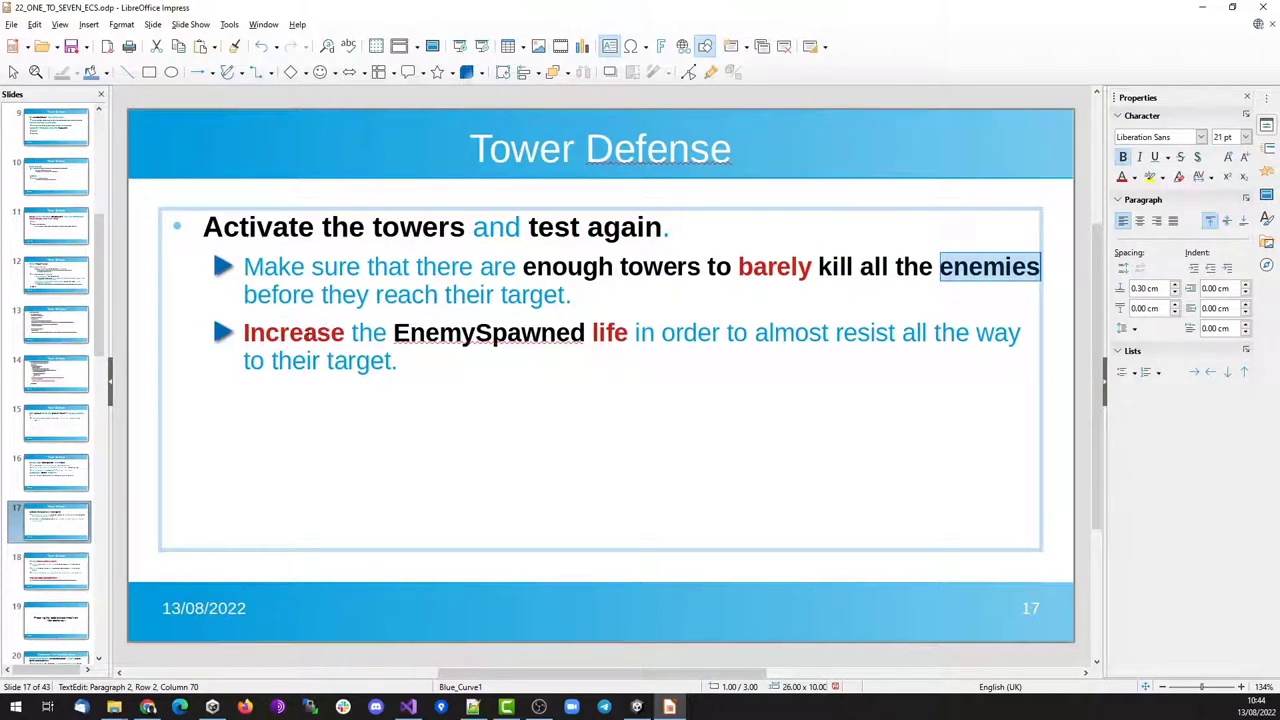
pyautogui.doubleClick(308, 333)
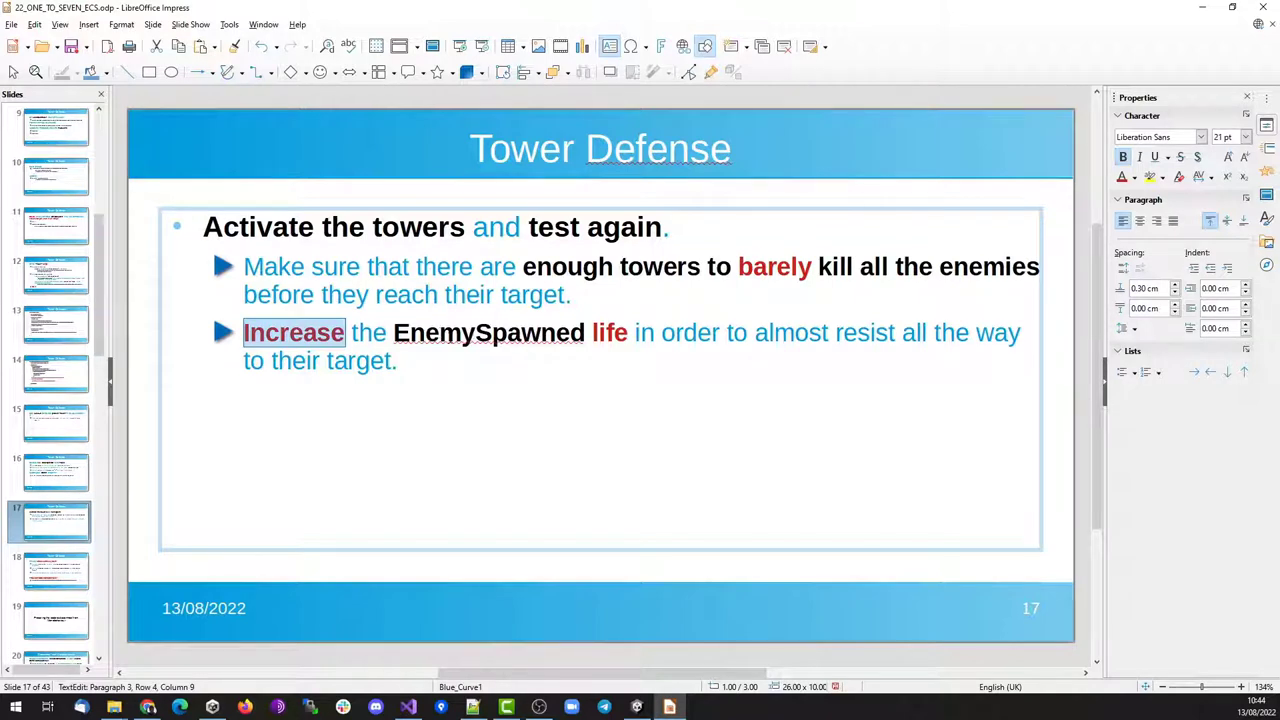
pyautogui.doubleClick(462, 333)
pyautogui.doubleClick(600, 333)
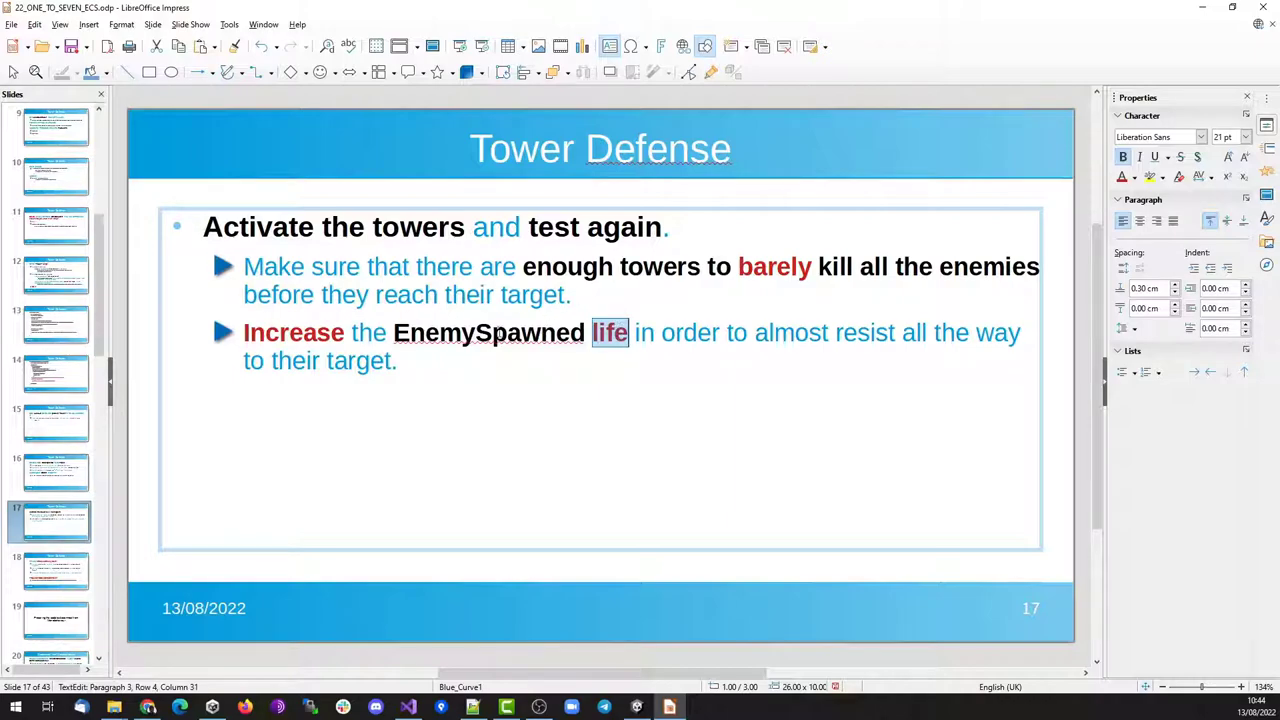
pyautogui.doubleClick(499, 332)
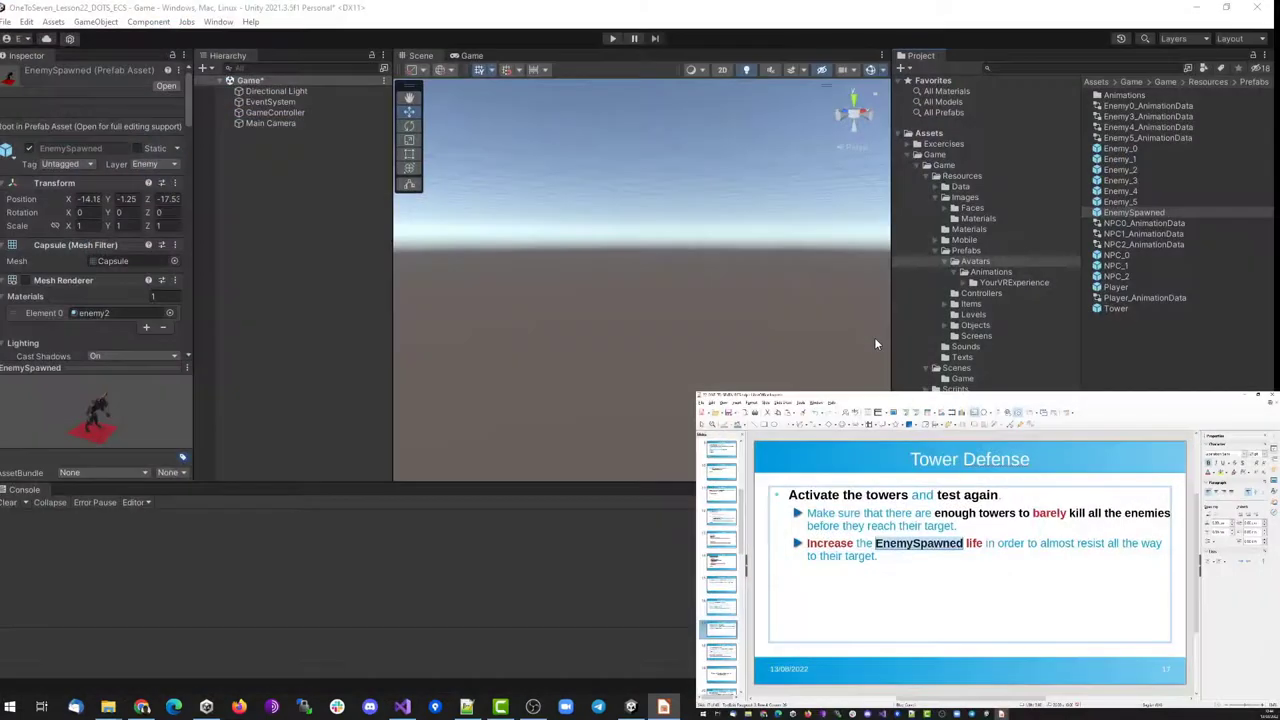
# Switch to Unity and open the Level_0 prefab for editing, with the tower on its wall in view
pyautogui.click(972, 303)
pyautogui.click(973, 314)
pyautogui.doubleClick(1117, 95)
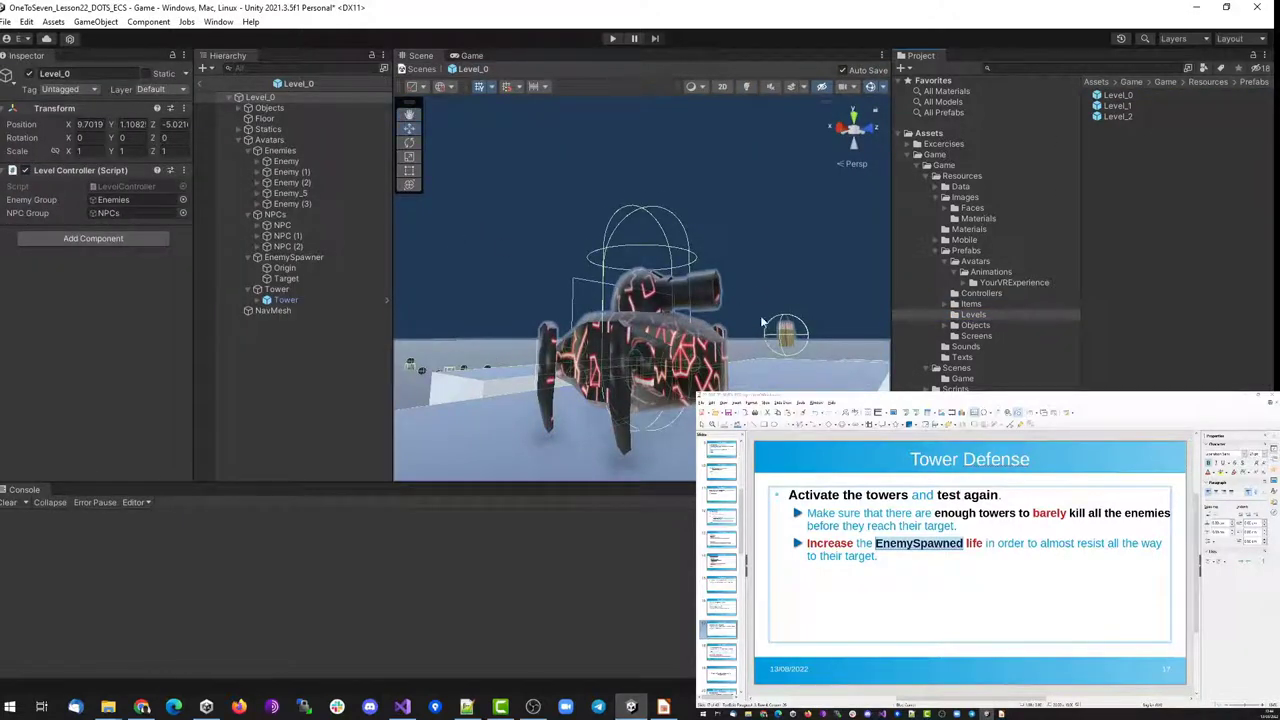
pyautogui.keyDown('alt'); pyautogui.moveTo(762, 318); pyautogui.dragTo(792, 432); pyautogui.keyUp('alt')
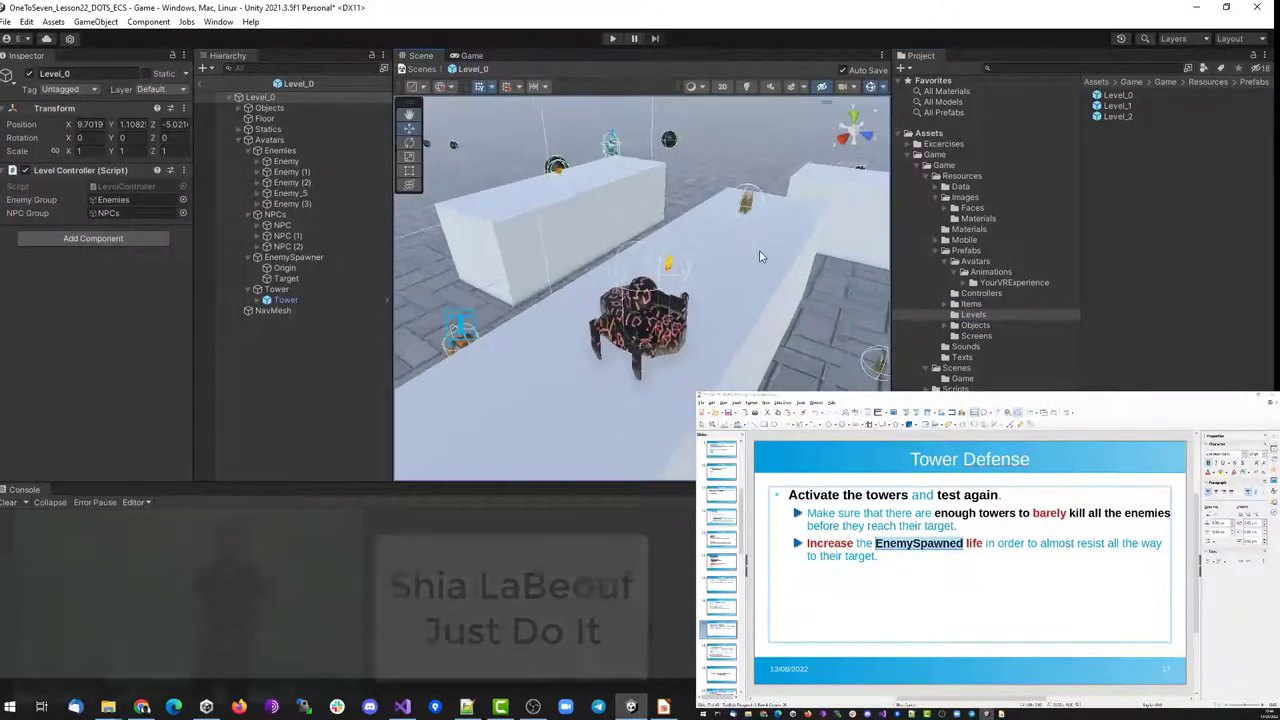
# Duplicate the Tower twice and line up the copies in a row on the central wall
pyautogui.doubleClick(282, 301)
pyautogui.hotkey('ctrl', 'd')
pyautogui.moveTo(614, 358); pyautogui.dragTo(486, 160)
pyautogui.scroll(-2, 571, 429)
pyautogui.hotkey('ctrl', 'd')
pyautogui.scroll(-1, 566, 432)
# Move the AmmoLarge pickup off the central wall onto the neighbouring L-shaped wall
pyautogui.click(566, 425)
pyautogui.click(296, 204)
pyautogui.scroll(-2, 500, 170)
pyautogui.click(686, 197)
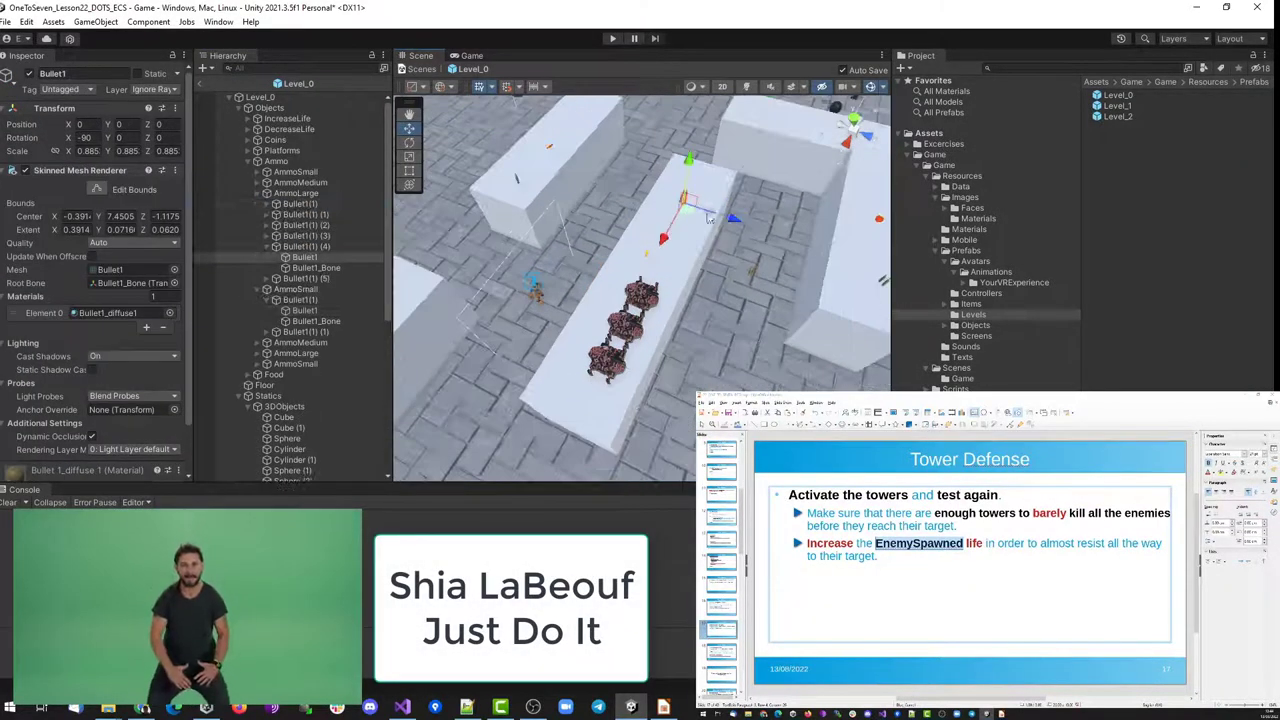
pyautogui.click(296, 193)
pyautogui.moveTo(691, 207); pyautogui.dragTo(882, 172)
# Move the FoodMedium2 ice cream pickup off the central wall onto another wall, clearing space for towers
pyautogui.click(648, 256)
pyautogui.scroll(2, 650, 250)
pyautogui.click(652, 238)
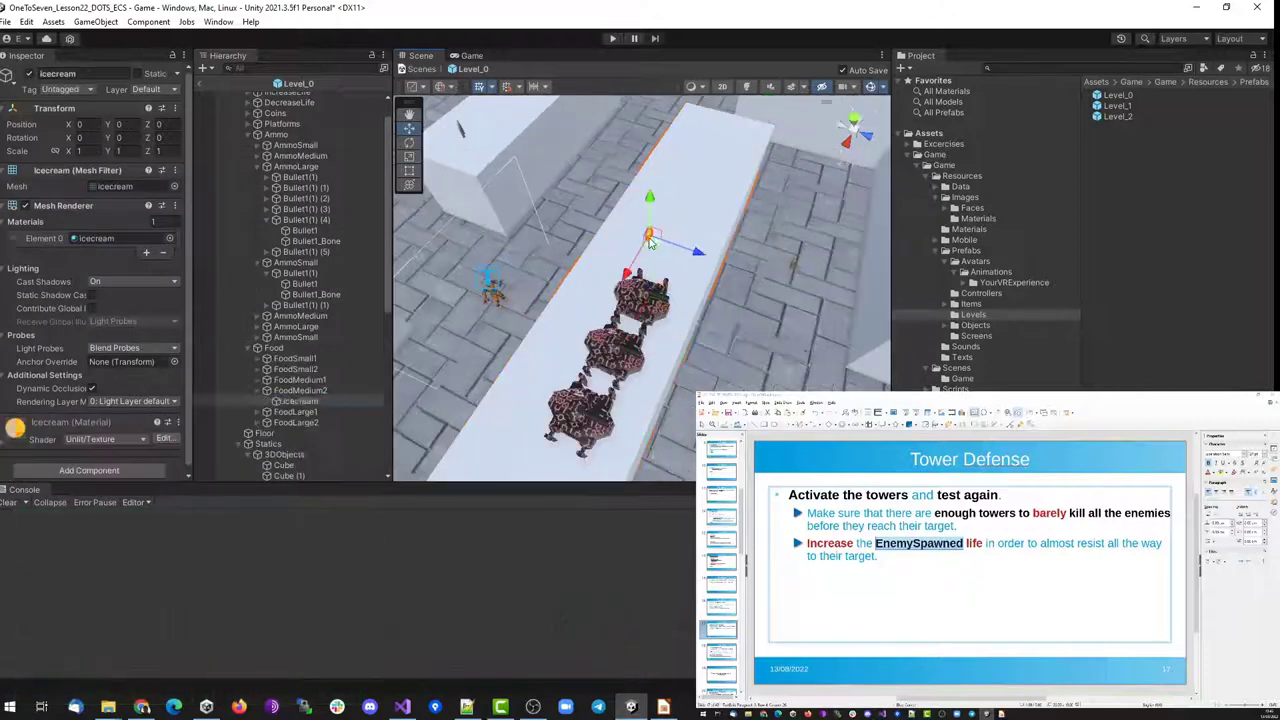
pyautogui.click(299, 390)
pyautogui.scroll(-3, 655, 260)
pyautogui.moveTo(657, 263); pyautogui.dragTo(772, 156)
pyautogui.moveTo(684, 158); pyautogui.dragTo(596, 142)
# Move the AmmoSmall and FoodSmall2 pickups from the L-shaped wall onto the walls on the opposite side
pyautogui.click(826, 283)
pyautogui.click(296, 337)
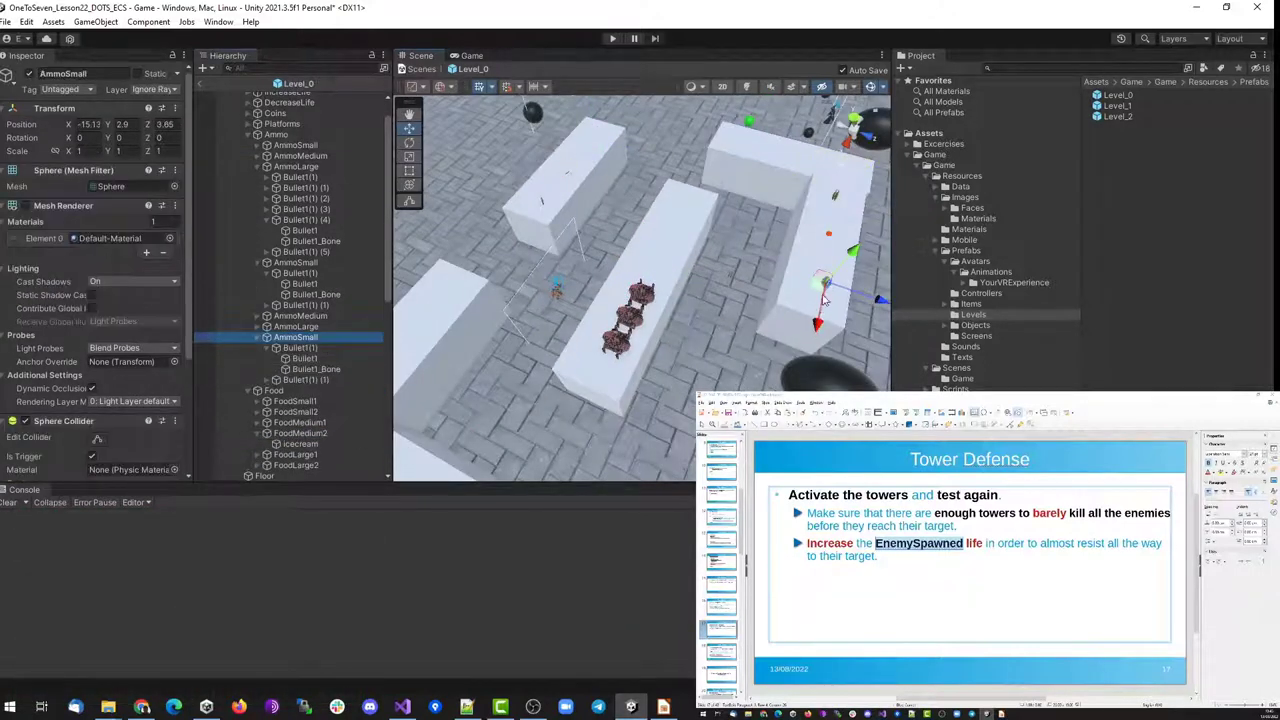
pyautogui.moveTo(825, 285); pyautogui.dragTo(441, 283)
pyautogui.click(828, 233)
pyautogui.moveTo(826, 236); pyautogui.dragTo(594, 158)
# Move the large ammo bullets from the L-shaped wall to the wall on the opposite side of the towers
pyautogui.click(834, 194)
pyautogui.moveTo(824, 216); pyautogui.dragTo(425, 349)
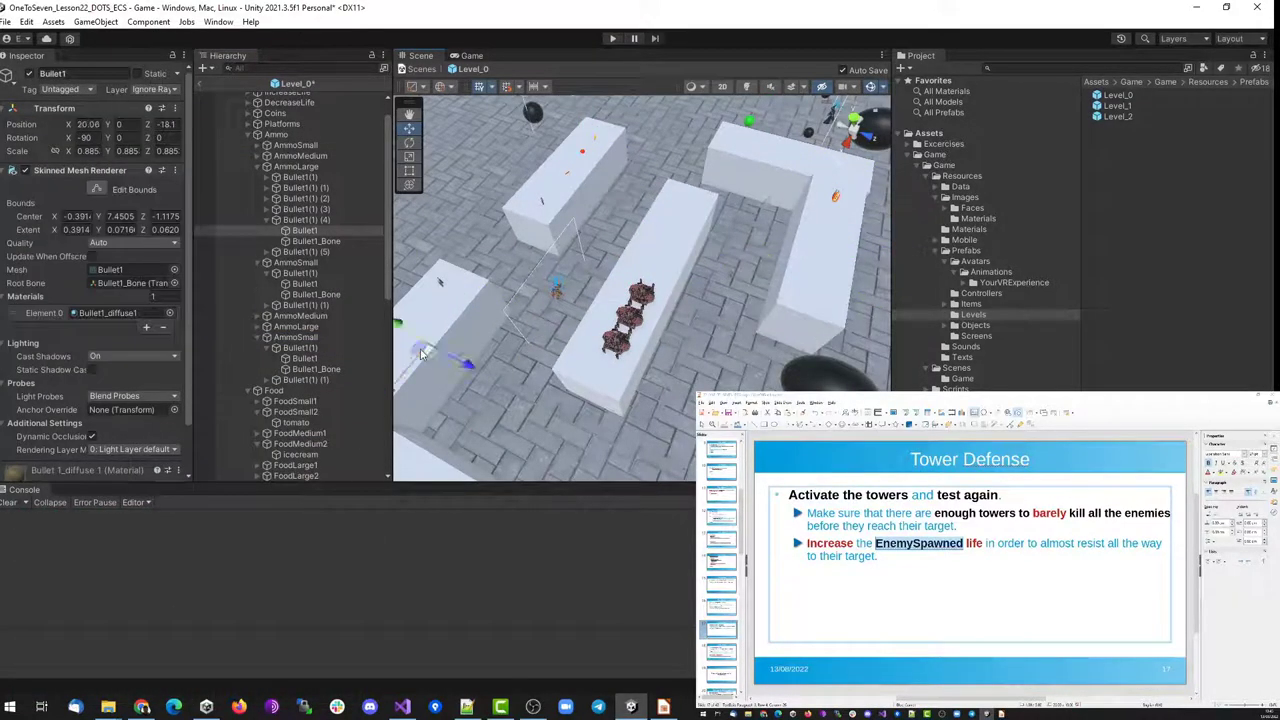
pyautogui.click(306, 219)
pyautogui.moveTo(830, 217); pyautogui.dragTo(436, 324)
# Move the AmmoMedium pickup off the front wall onto the end of the adjoining wall
pyautogui.scroll(-1, 795, 370)
pyautogui.scroll(-2, 795, 370)
pyautogui.click(592, 408)
pyautogui.moveTo(592, 408); pyautogui.dragTo(494, 345)
pyautogui.click(594, 409)
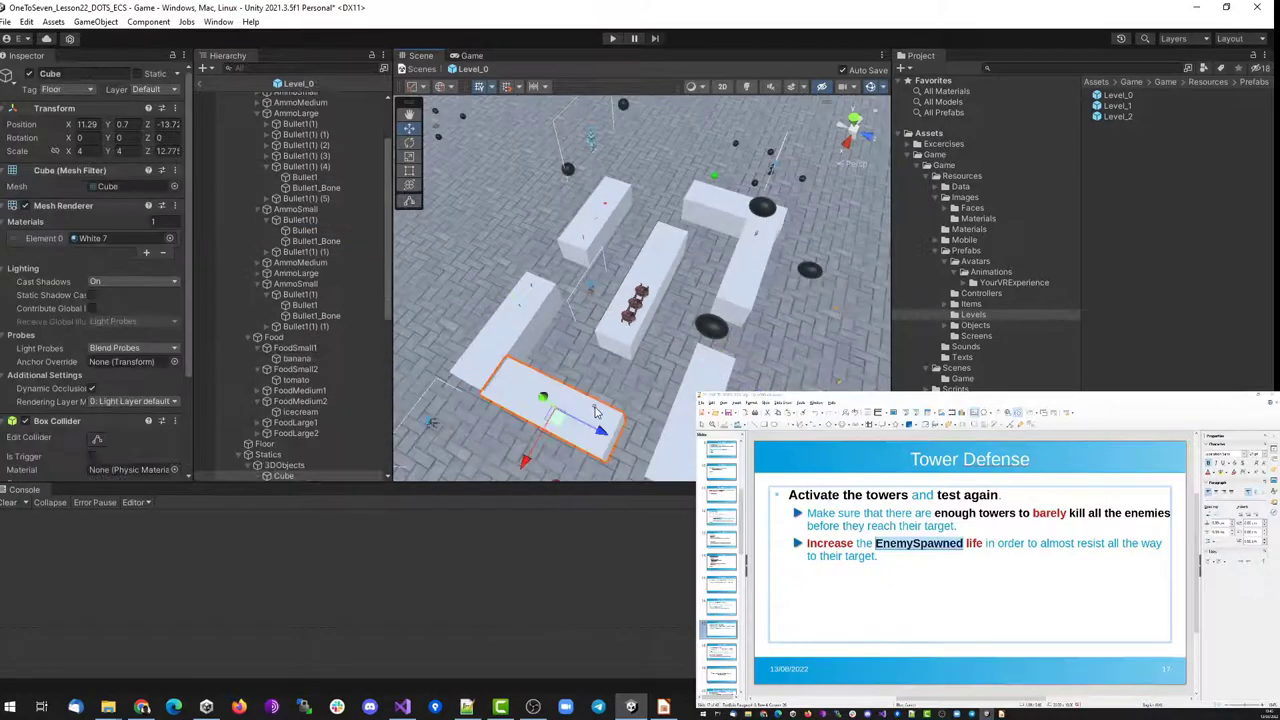
pyautogui.click(594, 409)
pyautogui.click(598, 416)
pyautogui.moveTo(600, 418); pyautogui.dragTo(491, 357)
pyautogui.click(301, 262)
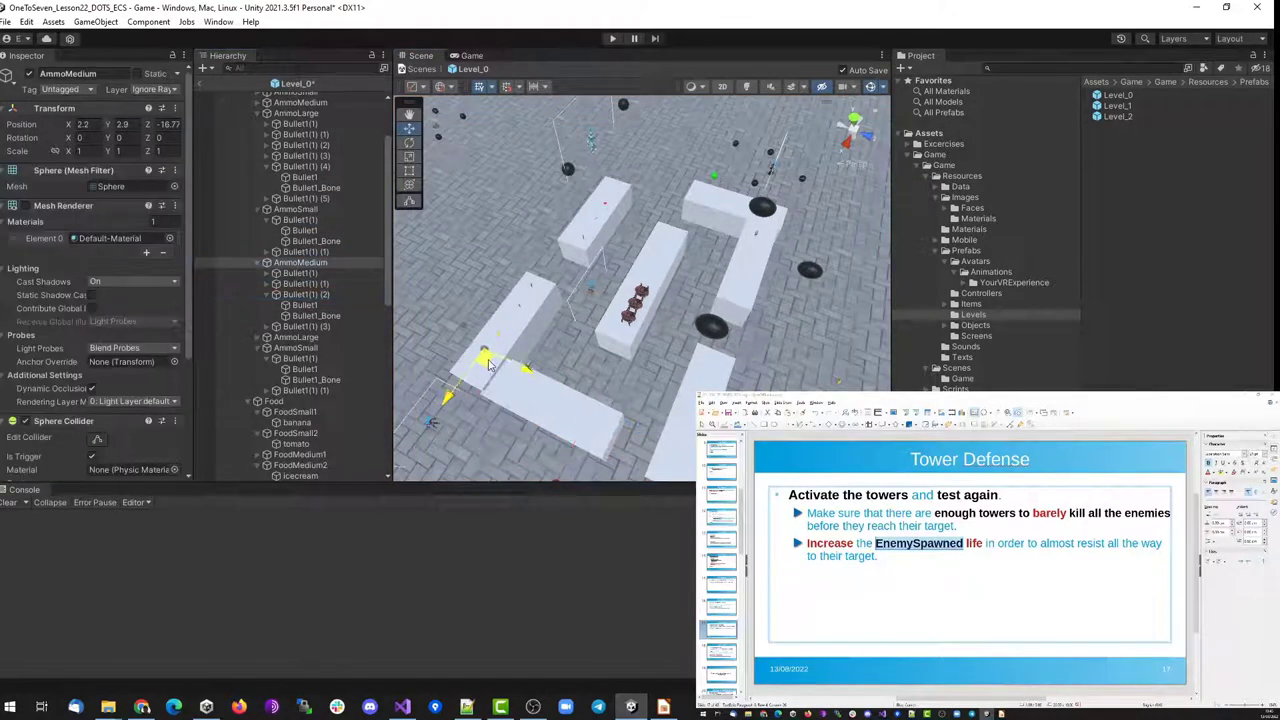
# Select the three towers in the Tower group and duplicate them to fill the central wall with a double row
pyautogui.scroll(2, 275, 230)
pyautogui.click(257, 193)
pyautogui.click(257, 204)
pyautogui.click(247, 161)
pyautogui.click(247, 172)
pyautogui.scroll(-2, 300, 330)
pyautogui.click(292, 465)
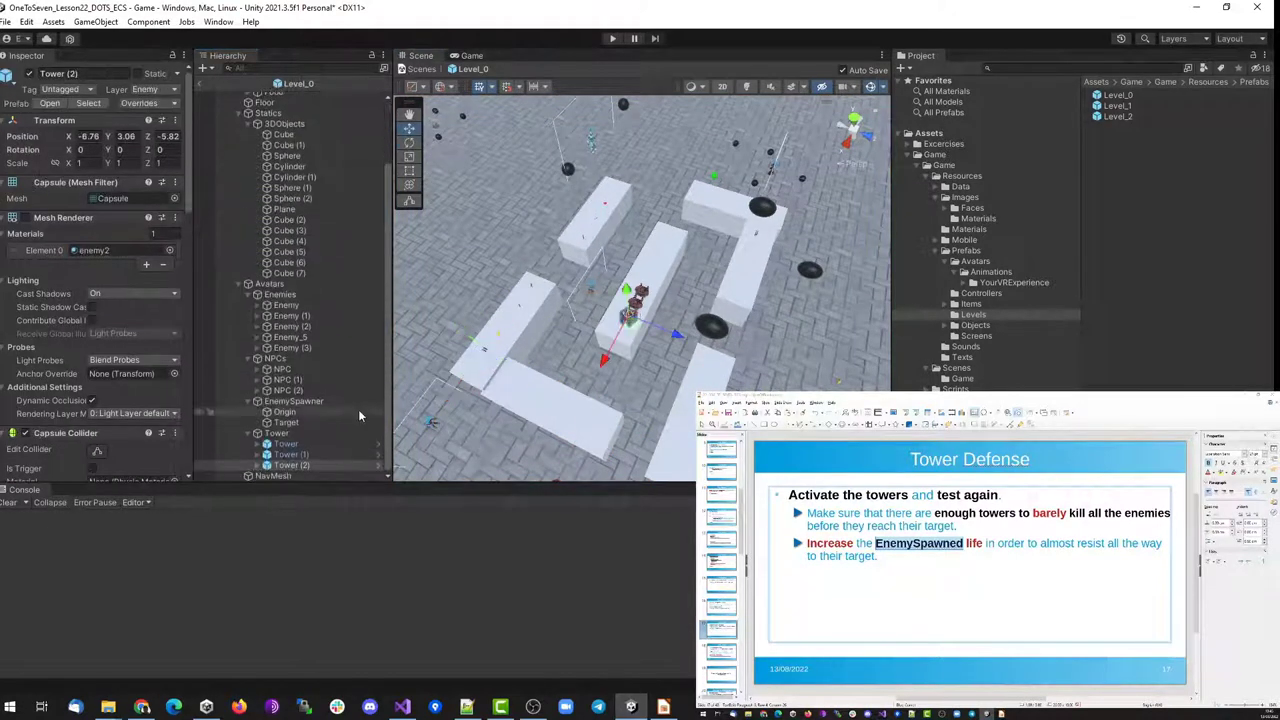
pyautogui.keyDown('shift'); pyautogui.click(286, 444); pyautogui.keyUp('shift')
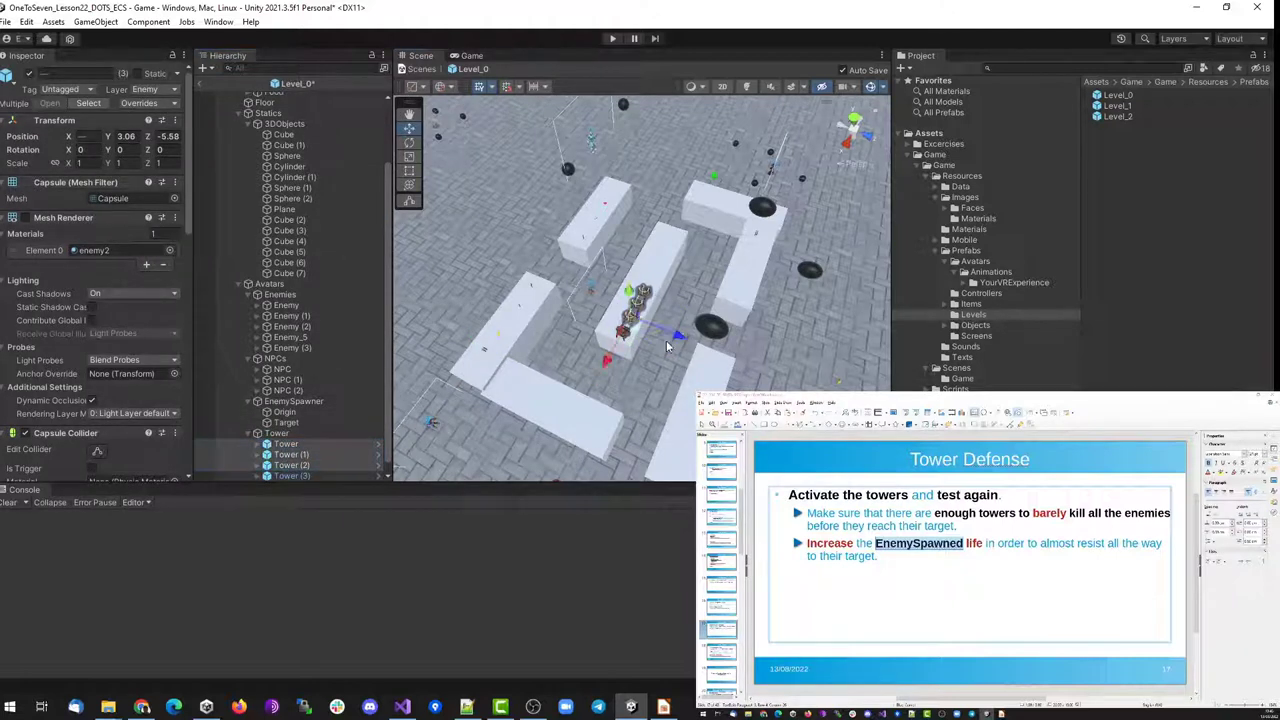
pyautogui.click(642, 298)
pyautogui.hotkey('ctrl', 'd')
pyautogui.hotkey('ctrl', 'd')
# Duplicate groups of towers and place the copies along the neighbouring L-shaped wall
pyautogui.moveTo(621, 335); pyautogui.dragTo(708, 256)
pyautogui.hotkey('ctrl', 'd')
pyautogui.hotkey('ctrl', 'd')
pyautogui.scroll(-2, 654, 280)
pyautogui.click(308, 391)
pyautogui.keyDown('shift'); pyautogui.click(308, 465); pyautogui.keyUp('shift')
pyautogui.hotkey('ctrl', 'd')
pyautogui.hotkey('ctrl', 'd')
pyautogui.hotkey('ctrl', 'd')
# Duplicate further groups of towers to populate the front walls and the short end of the L-shaped wall
pyautogui.click(500, 355)
pyautogui.click(305, 434)
pyautogui.hotkey('ctrl', 'd')
pyautogui.hotkey('ctrl', 'd')
pyautogui.hotkey('ctrl', 'd')
pyautogui.hotkey('ctrl', 'd')
pyautogui.hotkey('ctrl', 'd')
pyautogui.click(311, 414)
pyautogui.click(311, 424)
pyautogui.keyDown('shift'); pyautogui.click(312, 464); pyautogui.keyUp('shift')
pyautogui.hotkey('ctrl', 'd')
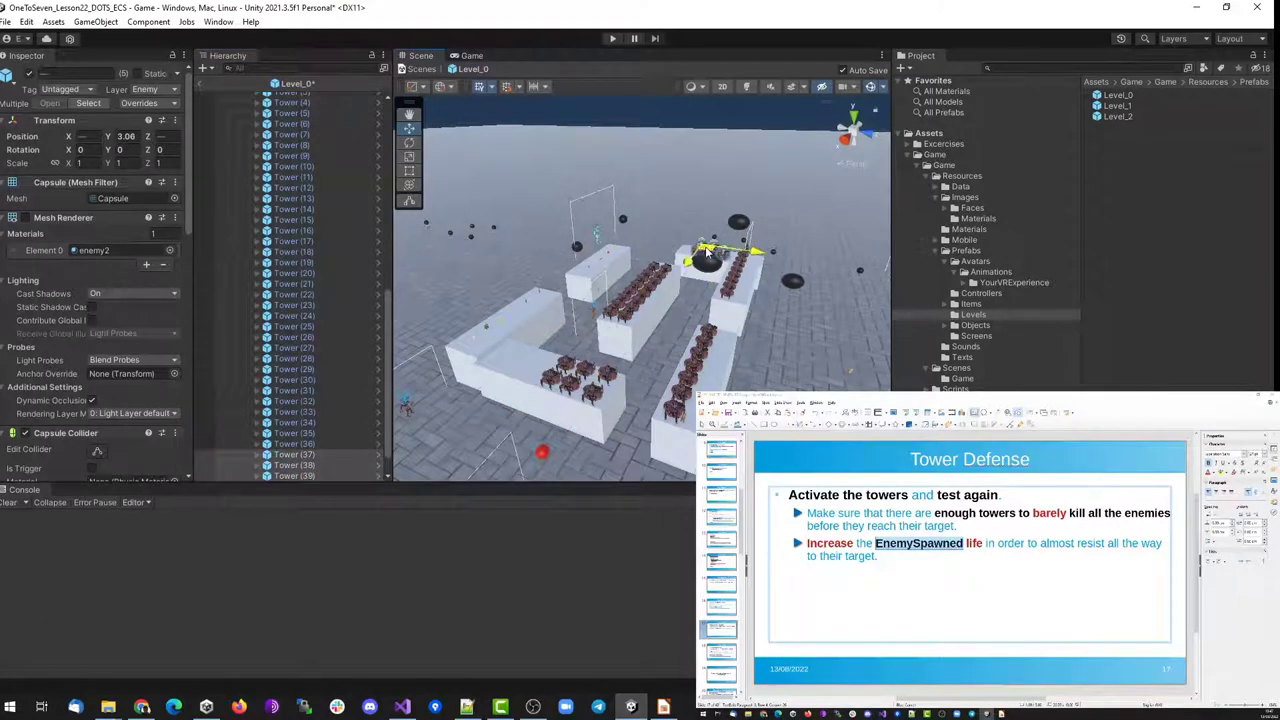
# Reposition individual towers at the end of the L-shaped wall so they stand in an even double row
pyautogui.scroll(-1, 317, 466)
pyautogui.doubleClick(317, 466)
pyautogui.keyDown('alt'); pyautogui.moveTo(800, 370); pyautogui.dragTo(722, 379); pyautogui.keyUp('alt')
pyautogui.click(681, 382)
pyautogui.click(716, 319)
pyautogui.moveTo(716, 319); pyautogui.dragTo(742, 317)
pyautogui.click(664, 328)
pyautogui.moveTo(664, 328); pyautogui.dragTo(706, 271)
pyautogui.click(690, 287)
pyautogui.click(646, 301)
pyautogui.moveTo(646, 301); pyautogui.dragTo(668, 286)
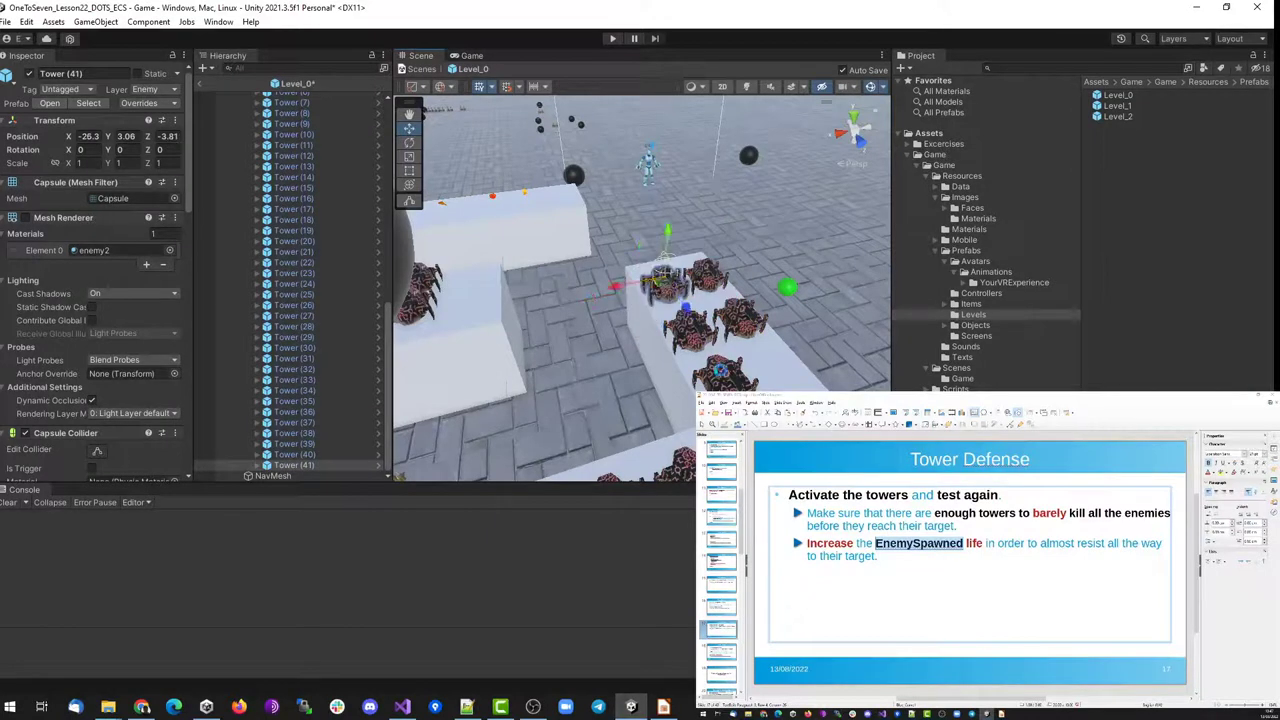
# Duplicate one tower on the L-shaped wall and place the copy beside it to complete the double row
pyautogui.click(720, 373)
pyautogui.hotkey('ctrl', 'd')
pyautogui.moveTo(720, 373); pyautogui.dragTo(775, 362)
pyautogui.scroll(-3, 775, 362)
# Open the EnemySpawned prefab from Avatars, set its Initial Life to 1000 and exit prefab editing
pyautogui.click(975, 261)
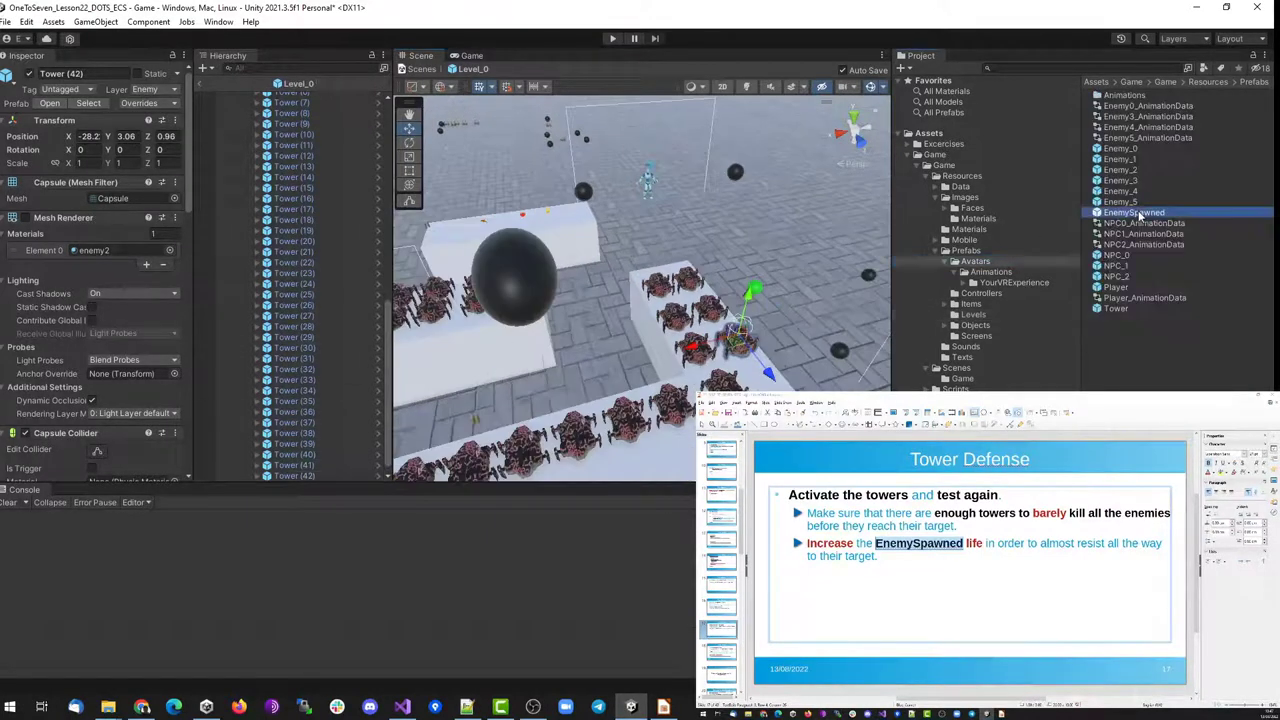
pyautogui.doubleClick(1134, 212)
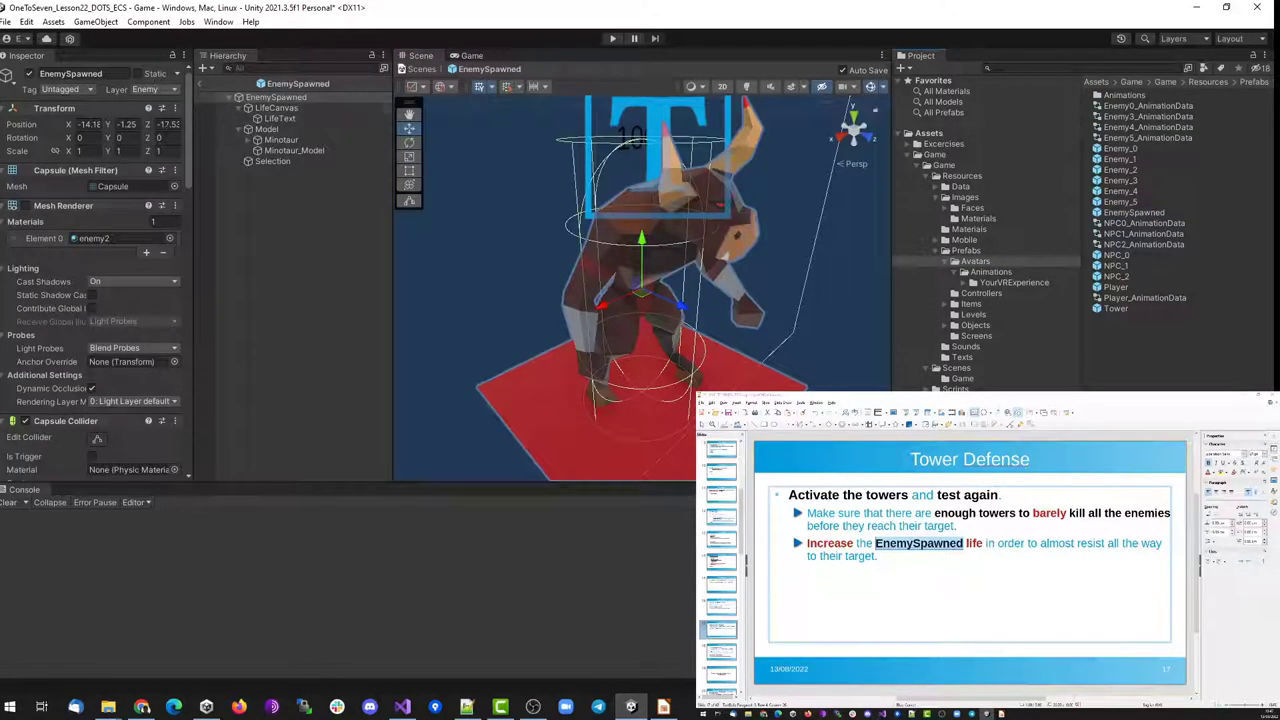
pyautogui.scroll(-8, 100, 250)
pyautogui.click(110, 279)
pyautogui.write('1000')
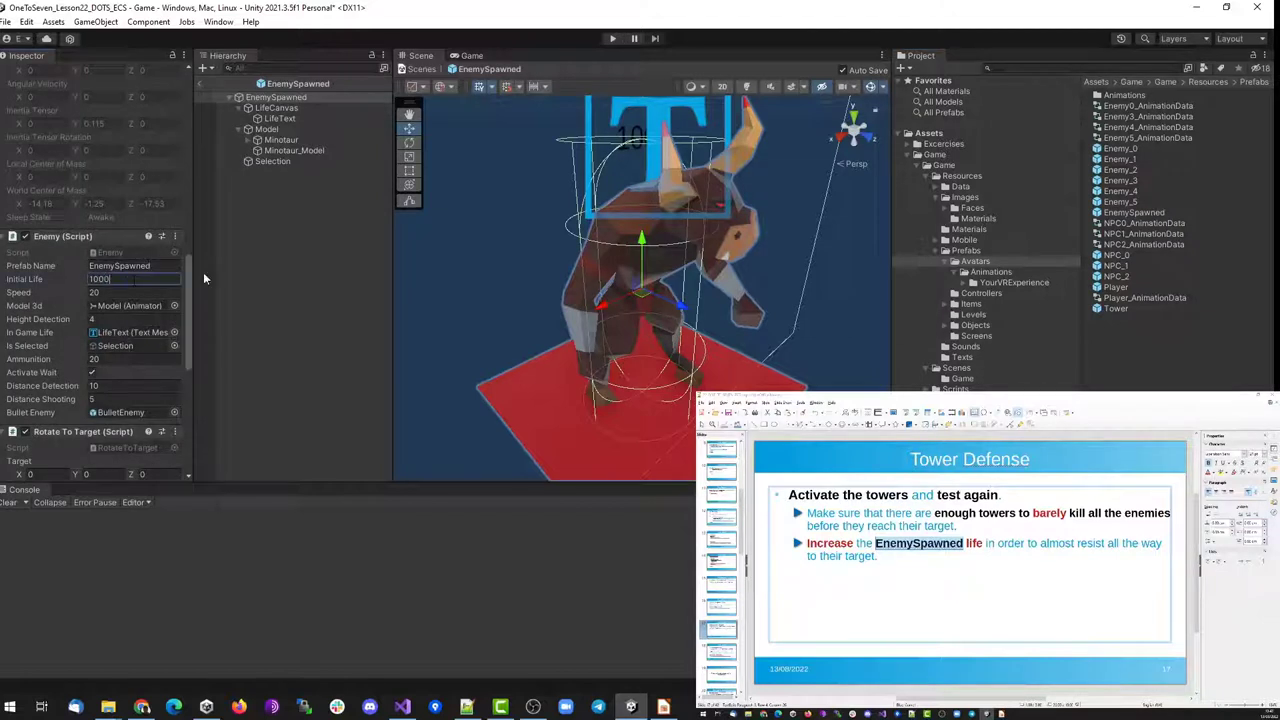
pyautogui.click(201, 84)
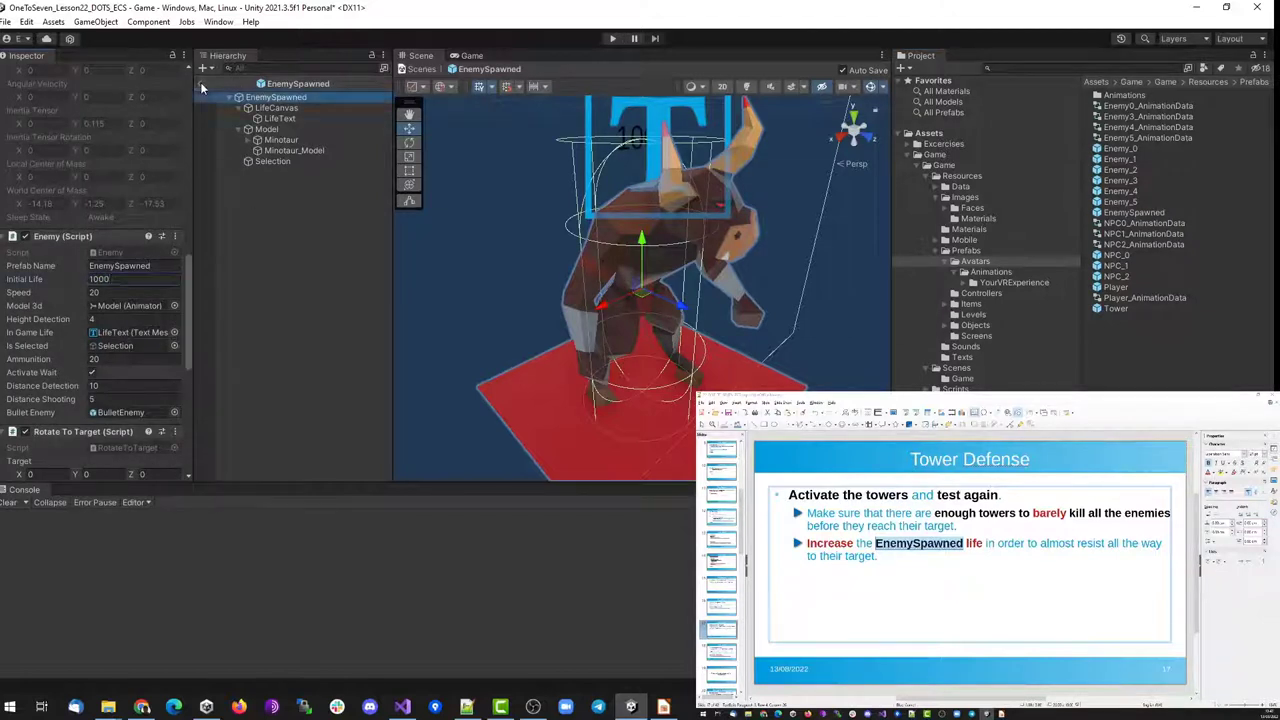
# Play-test the single-player level with the added towers and stop the run
pyautogui.click(613, 38)
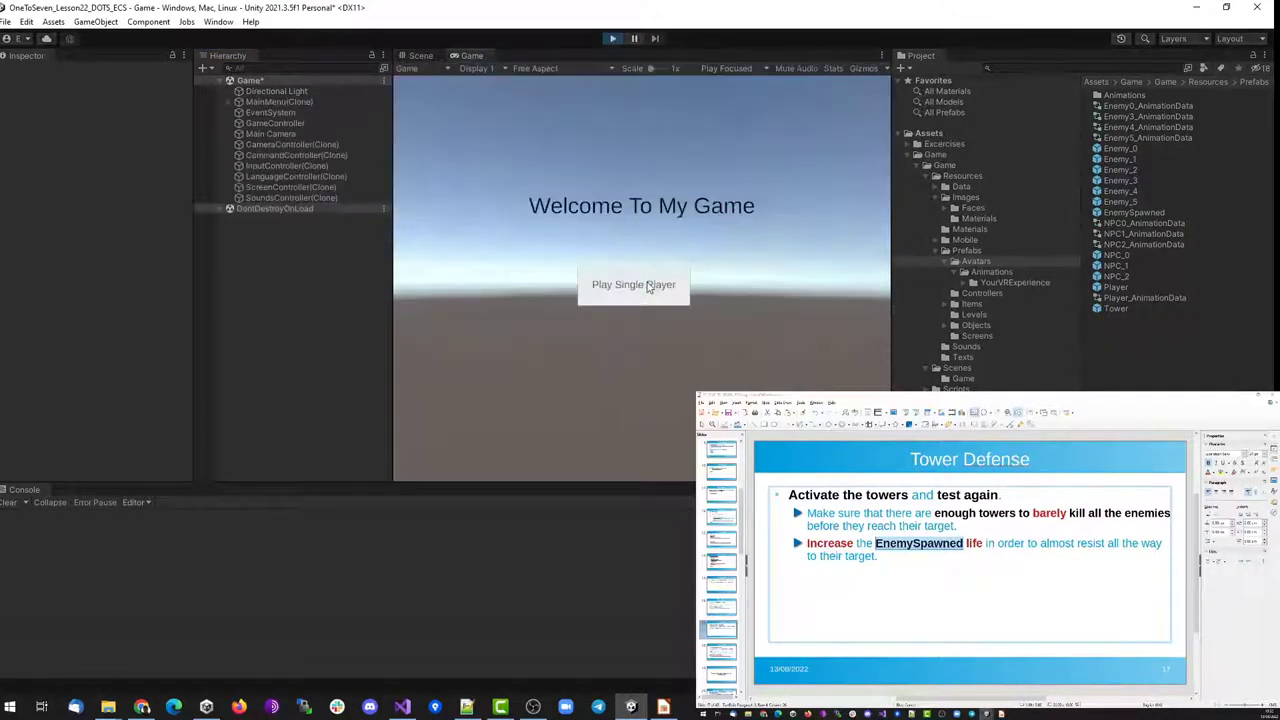
pyautogui.click(648, 287)
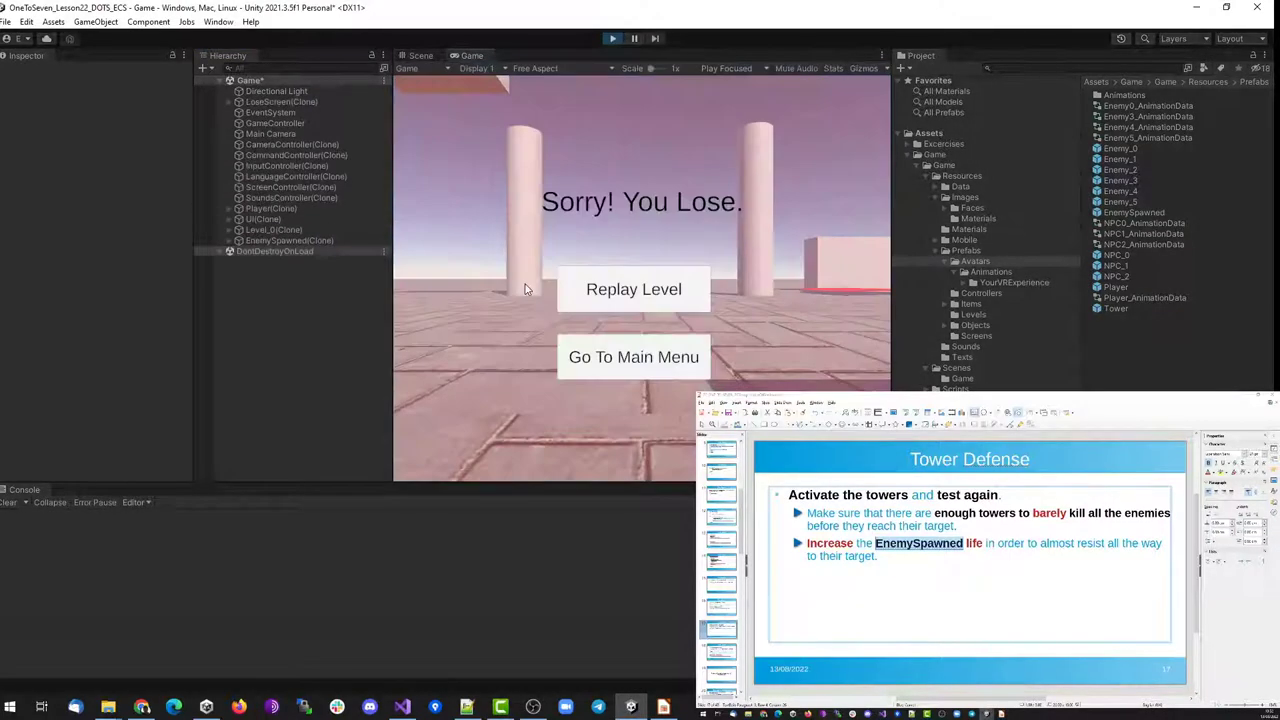
pyautogui.click(614, 38)
# Switch to Visual Studio and open LevelController.cs at the GetClosesEnemyNearby method
pyautogui.click(404, 708)
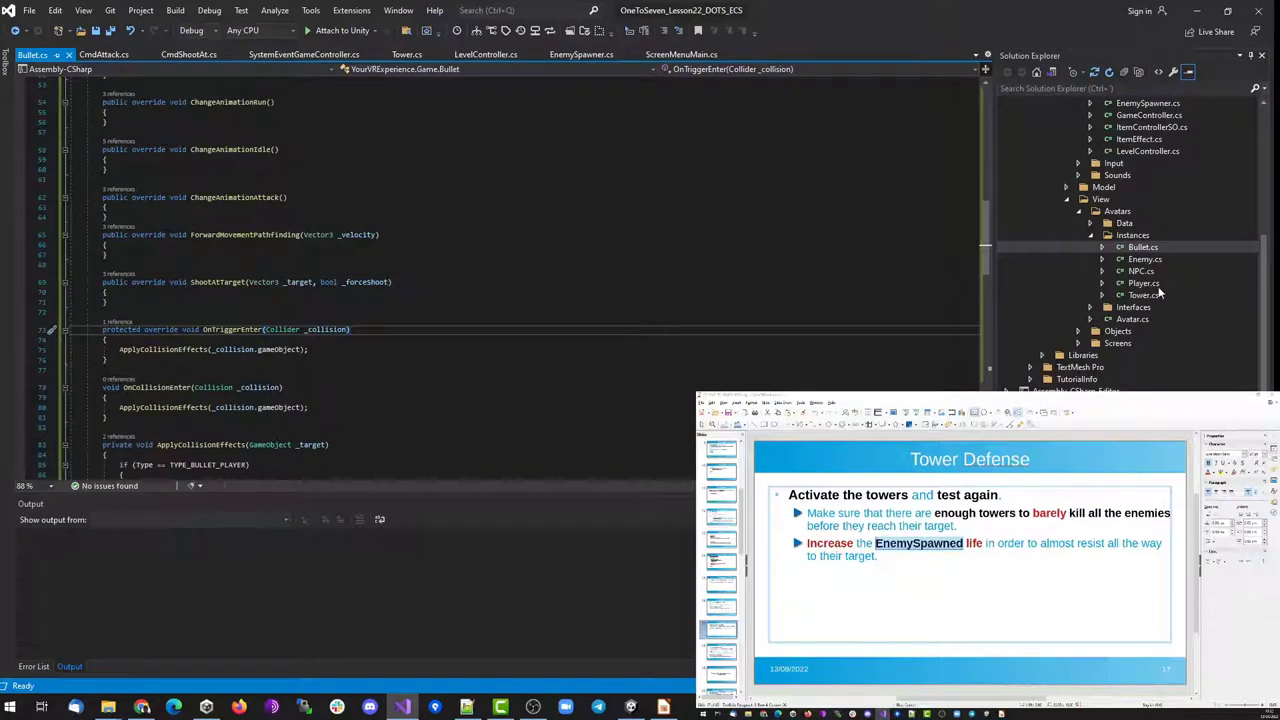
pyautogui.scroll(5, 1148, 323)
pyautogui.doubleClick(1140, 331)
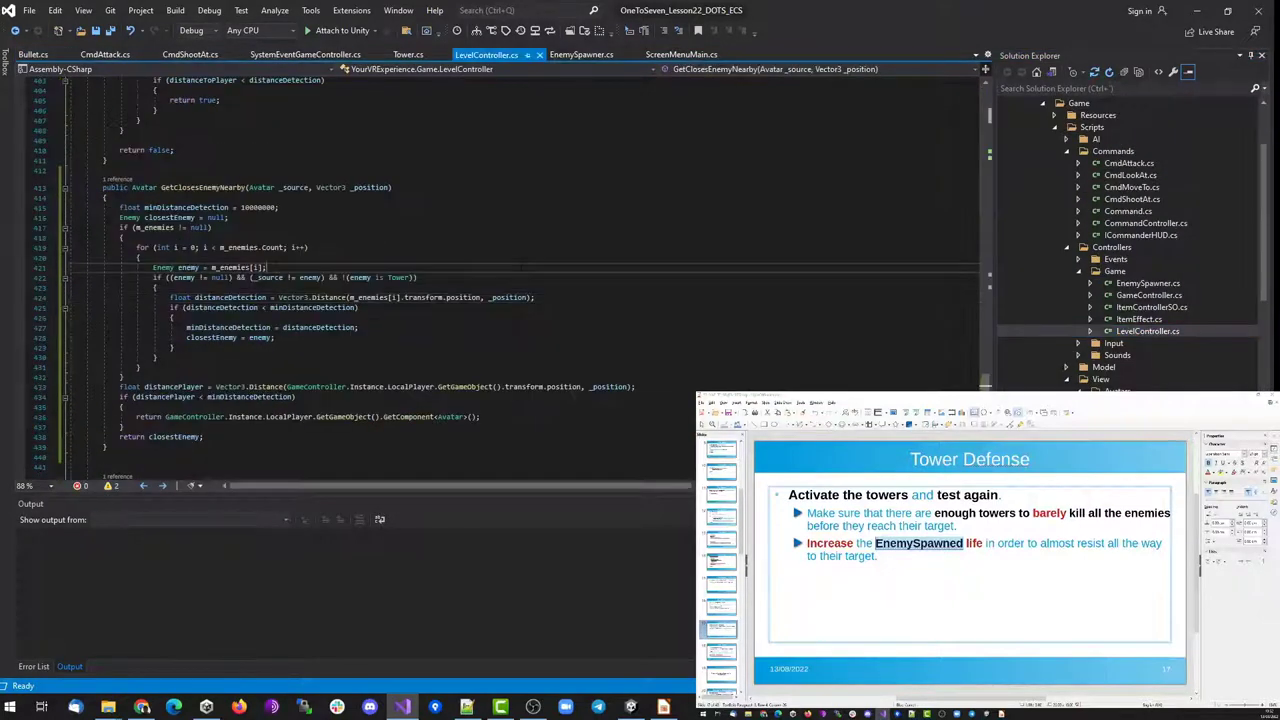
# Comment out the distancePlayer calculation and its if block in GetClosesEnemyNearby, and save LevelController.cs
pyautogui.press('Down')
pyautogui.press('Down')
pyautogui.press('Down')
pyautogui.press('Down')
pyautogui.press('Down')
pyautogui.press('Down')
pyautogui.press('Down')
pyautogui.press('Down')
pyautogui.press('Down')
pyautogui.press('Down')
pyautogui.press('Down')
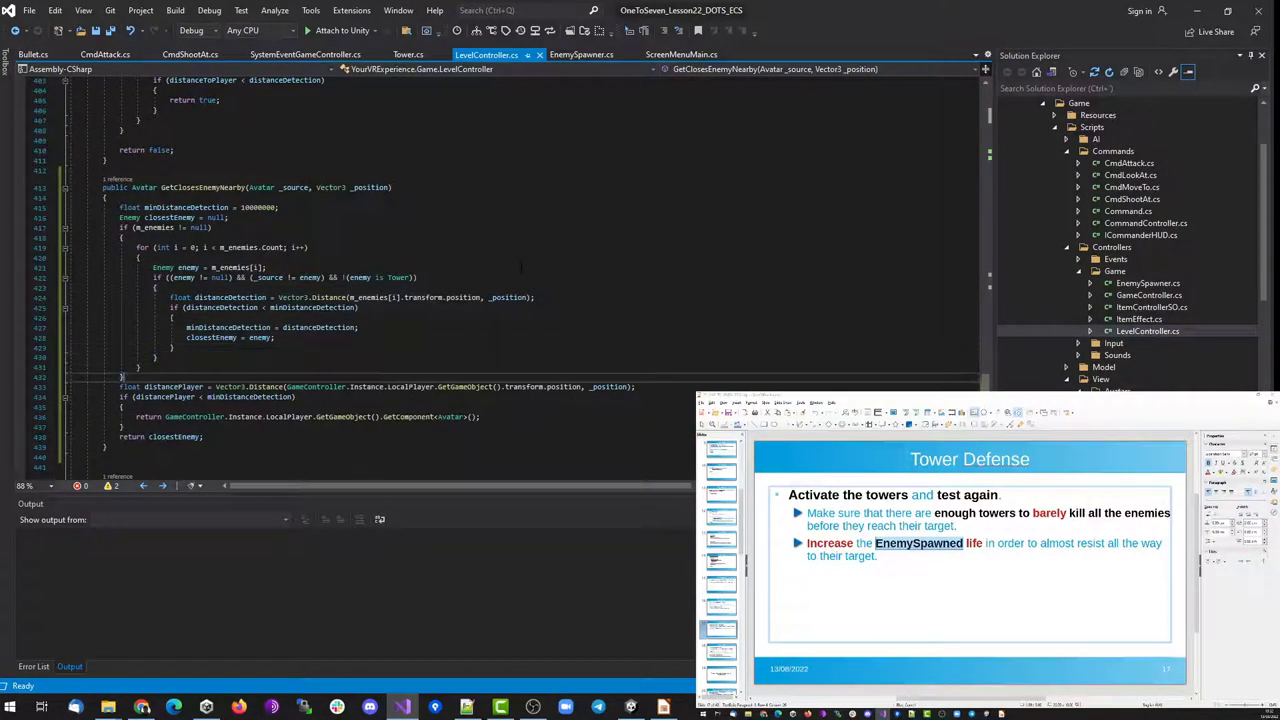
pyautogui.press('Return')
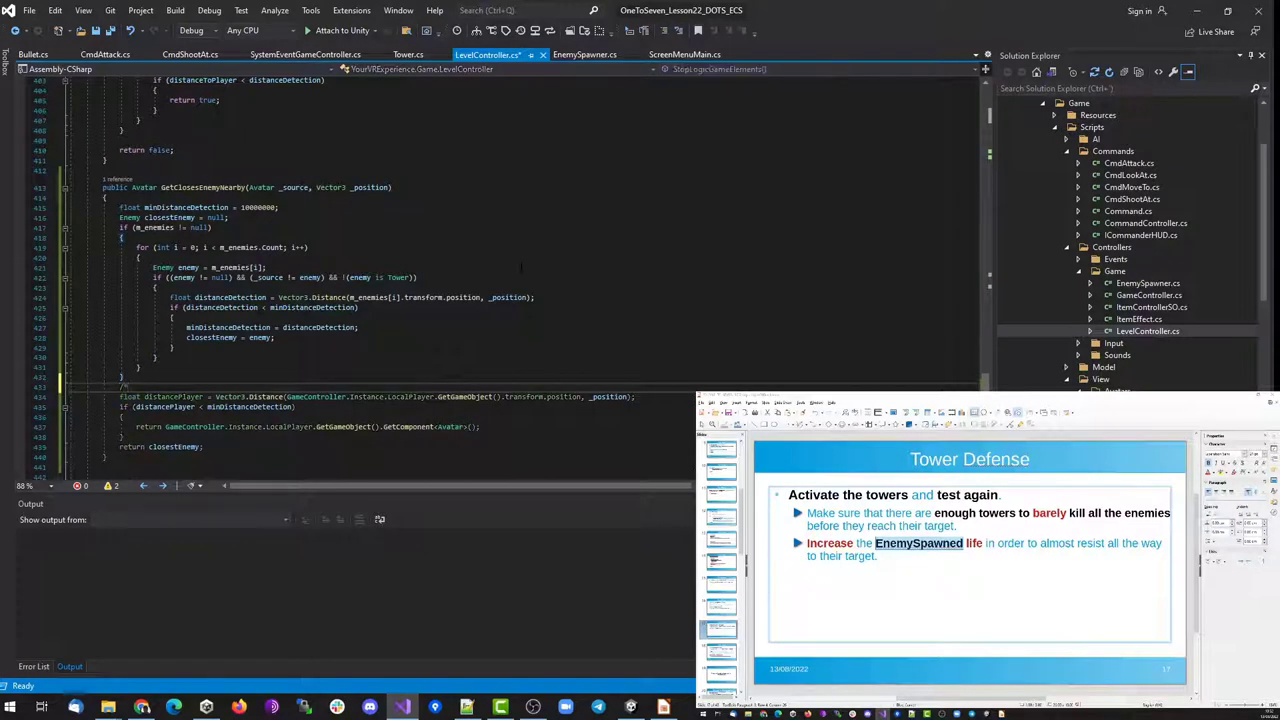
pyautogui.press('Down')
pyautogui.press('Down')
pyautogui.press('Down')
pyautogui.press('Down')
pyautogui.press('Down')
pyautogui.press('Return')
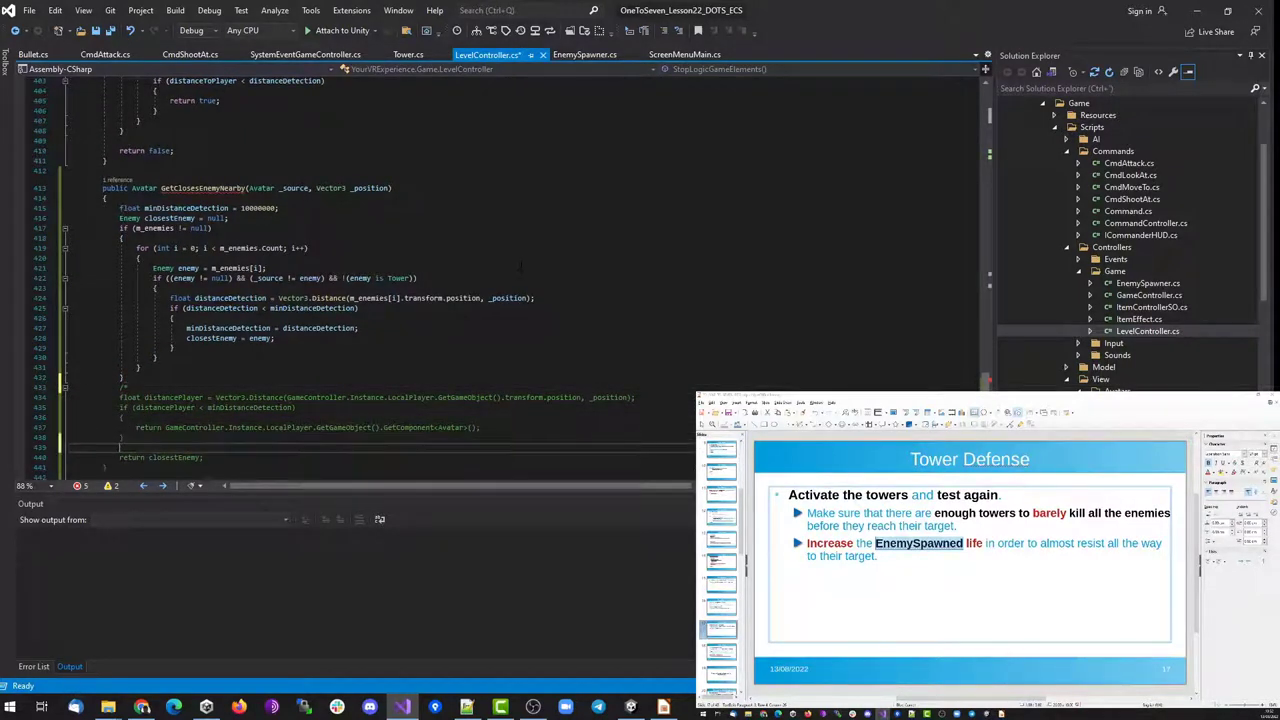
pyautogui.write('*/')
pyautogui.hotkey('ctrl', 's')
pyautogui.press('Up')
pyautogui.press('Up')
pyautogui.press('Up')
pyautogui.press('Up')
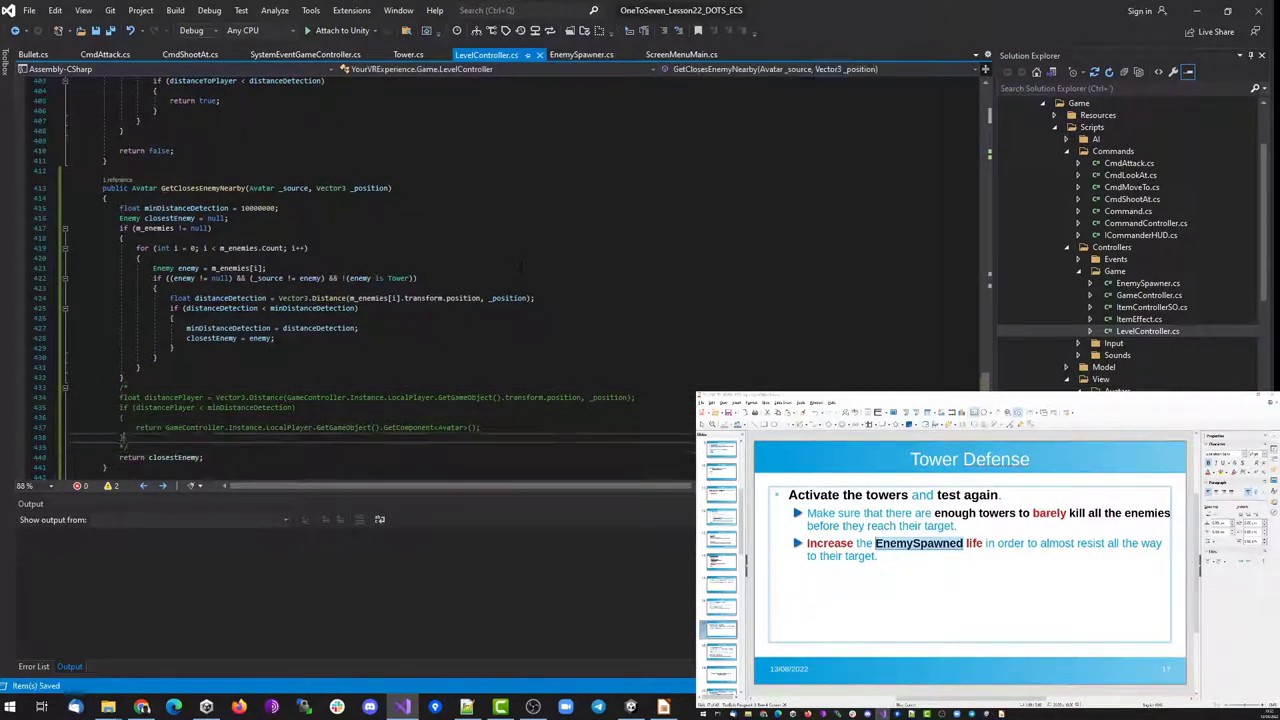
pyautogui.press('Up')
pyautogui.press('End')
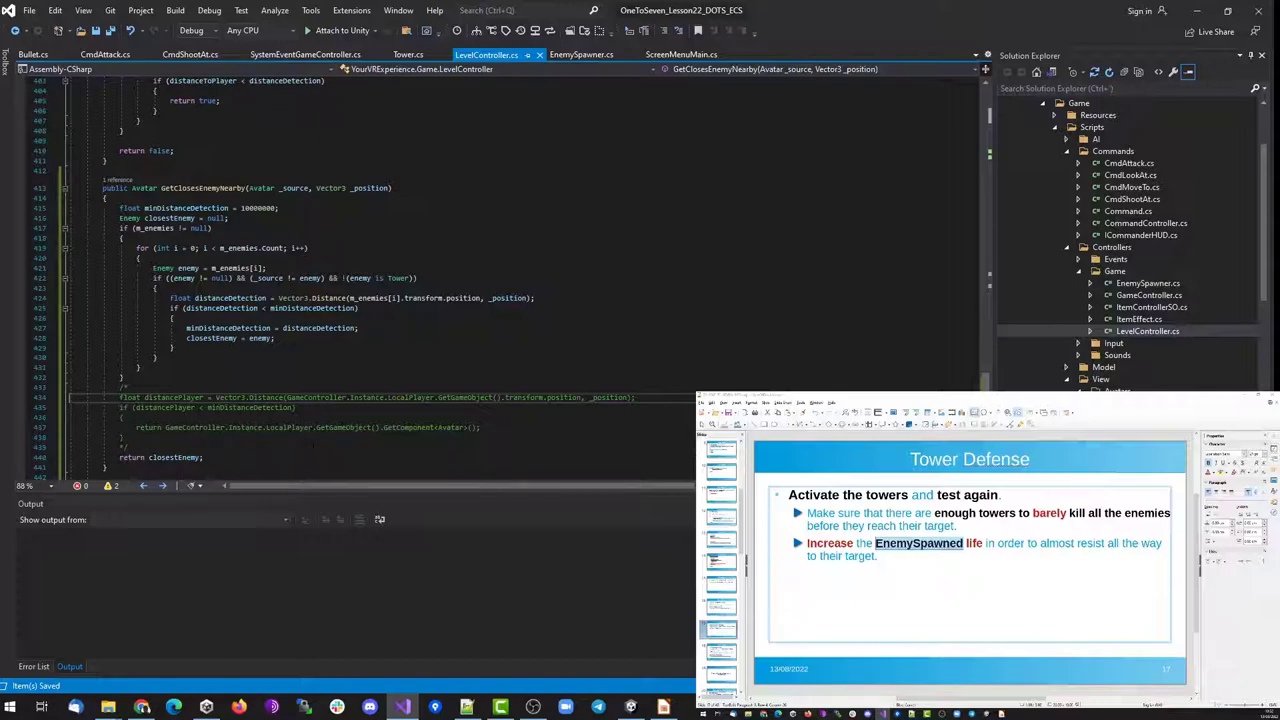
pyautogui.doubleClick(214, 188)
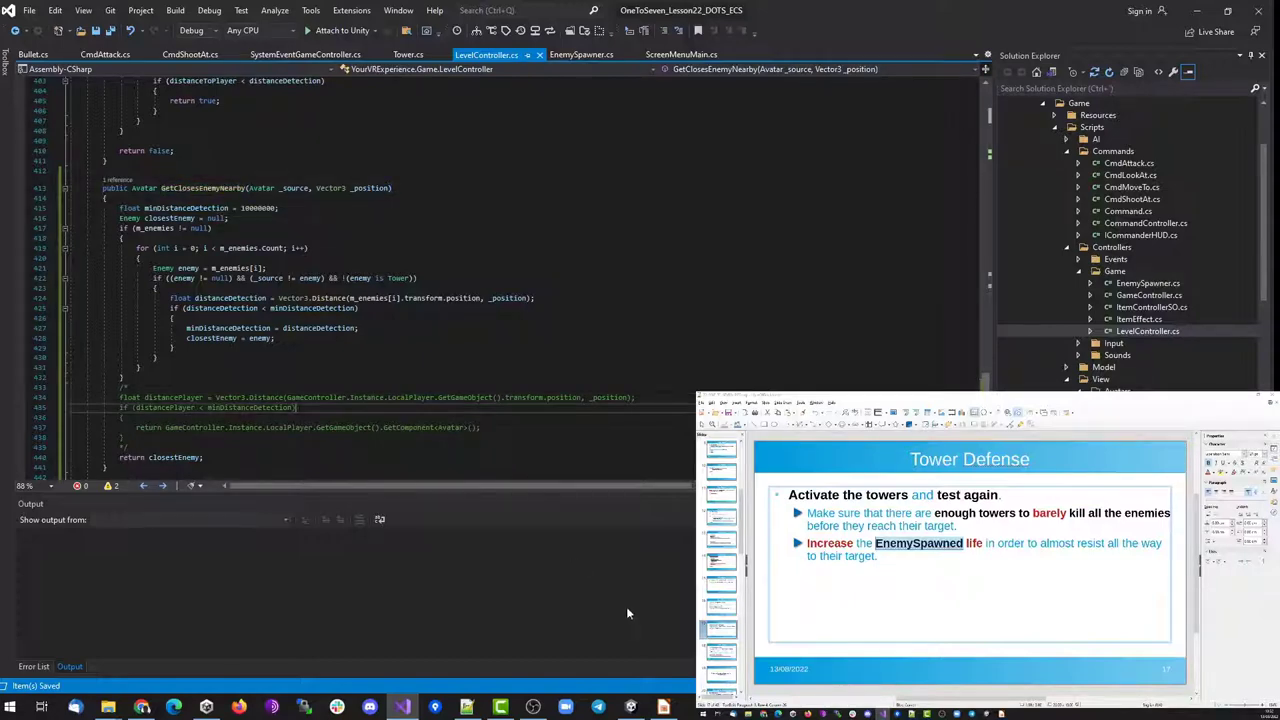
# Switch to Unity, play-test the level with the player-targeting code disabled, and stop the run
pyautogui.click(631, 707)
pyautogui.click(612, 38)
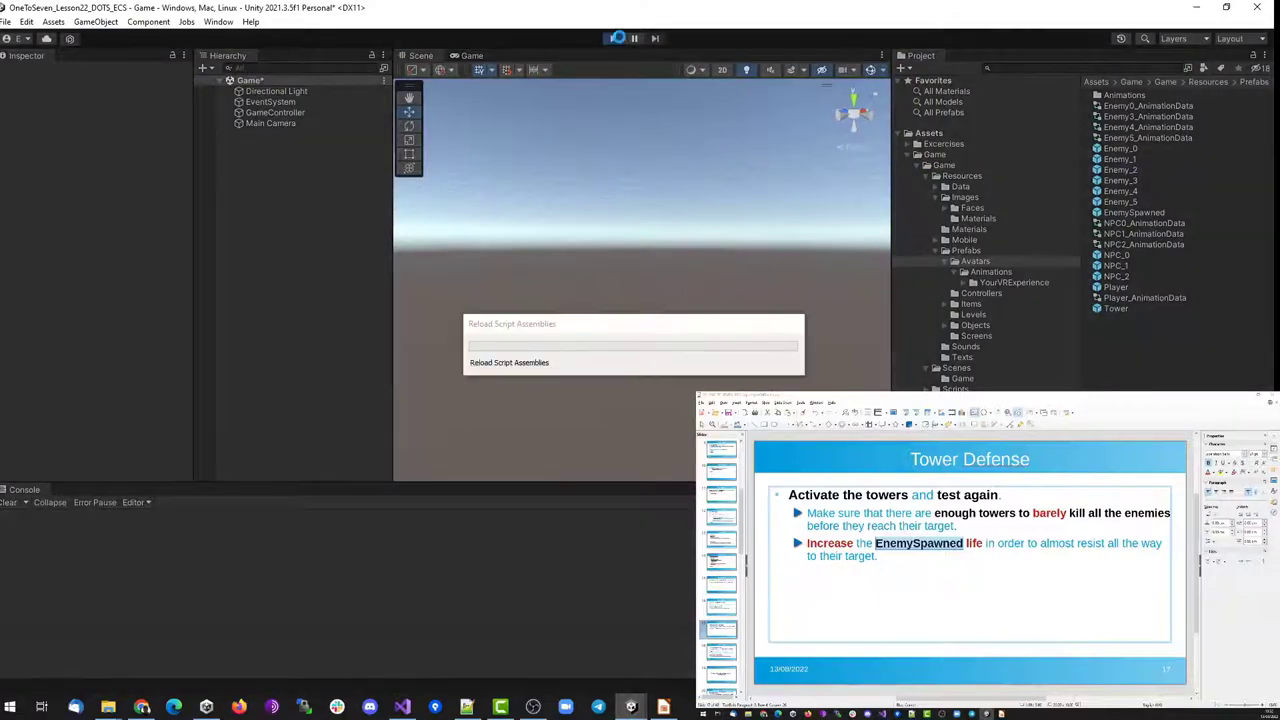
pyautogui.press('space')
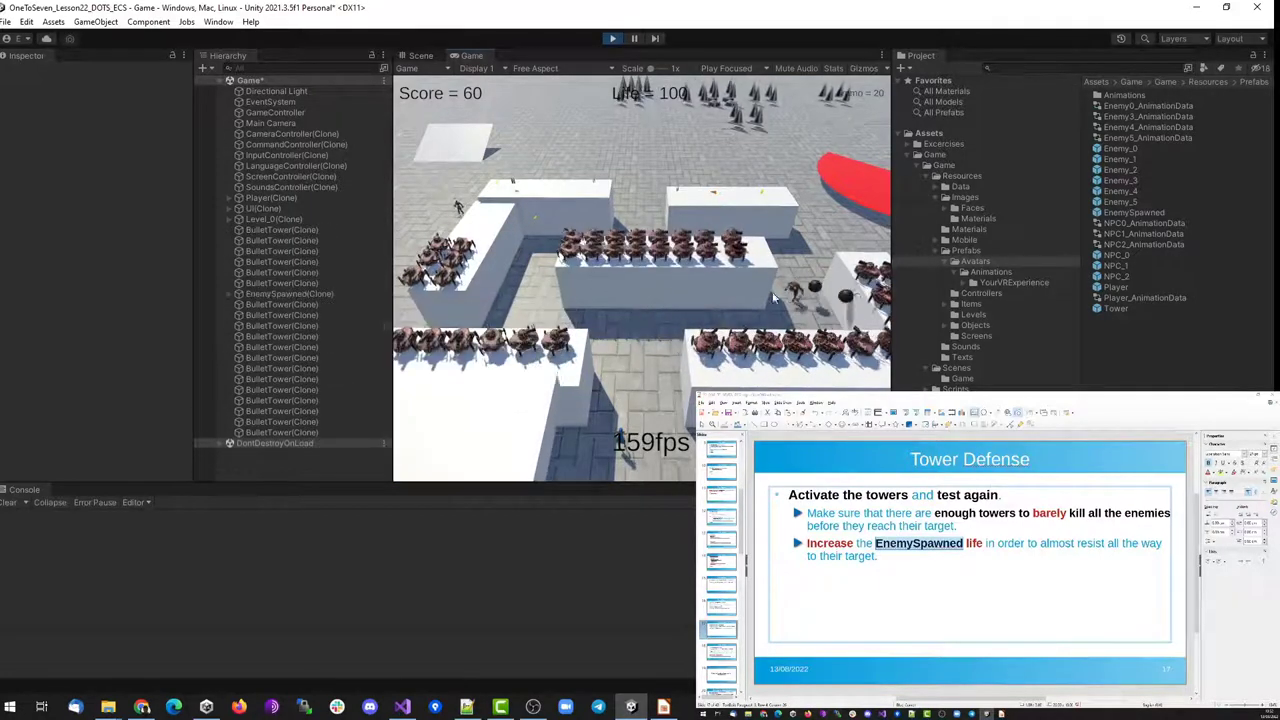
pyautogui.click(612, 40)
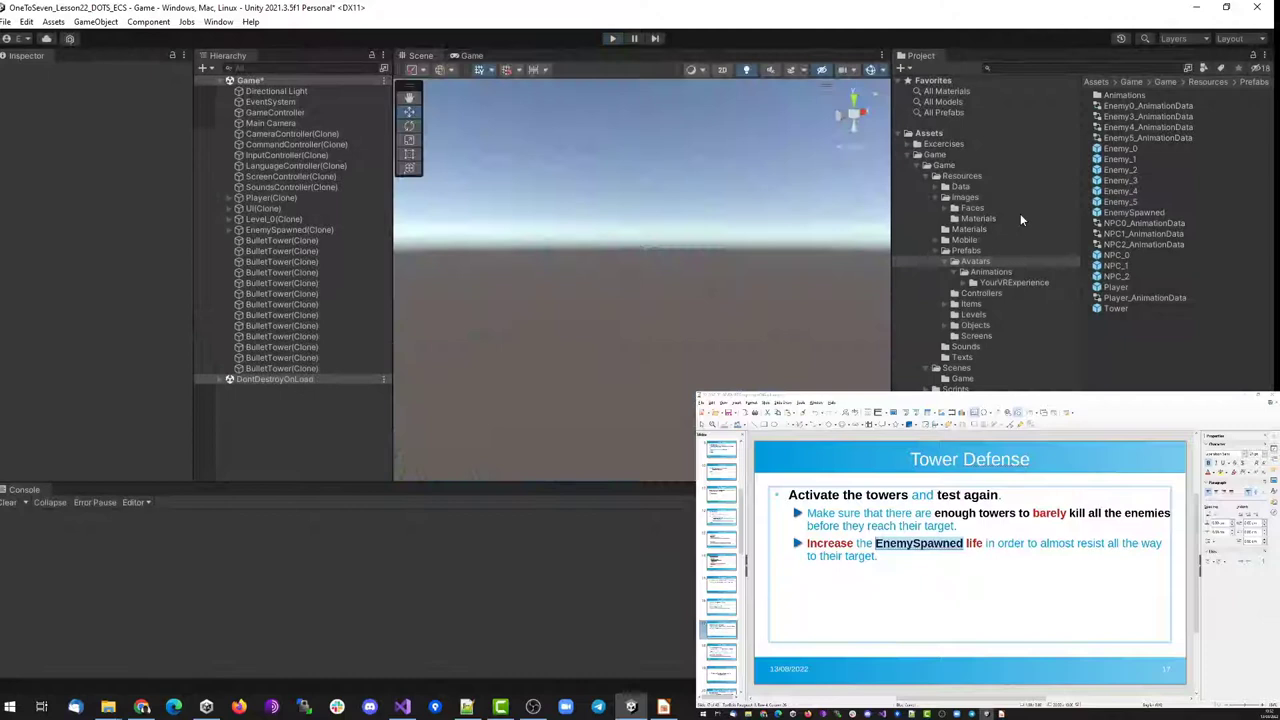
# Set the EnemySpawned prefab's Initial Life to 3000 and play-test the level, stopping the run when done
pyautogui.click(1132, 213)
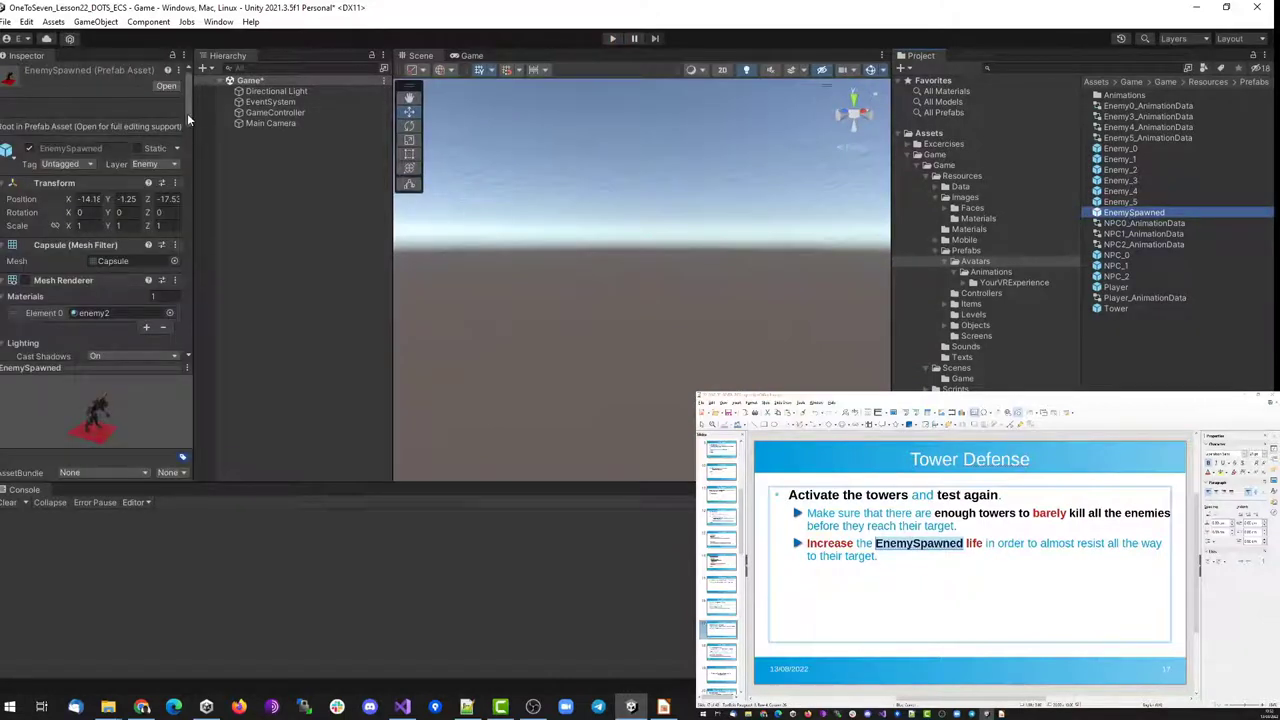
pyautogui.moveTo(187, 116); pyautogui.dragTo(189, 268)
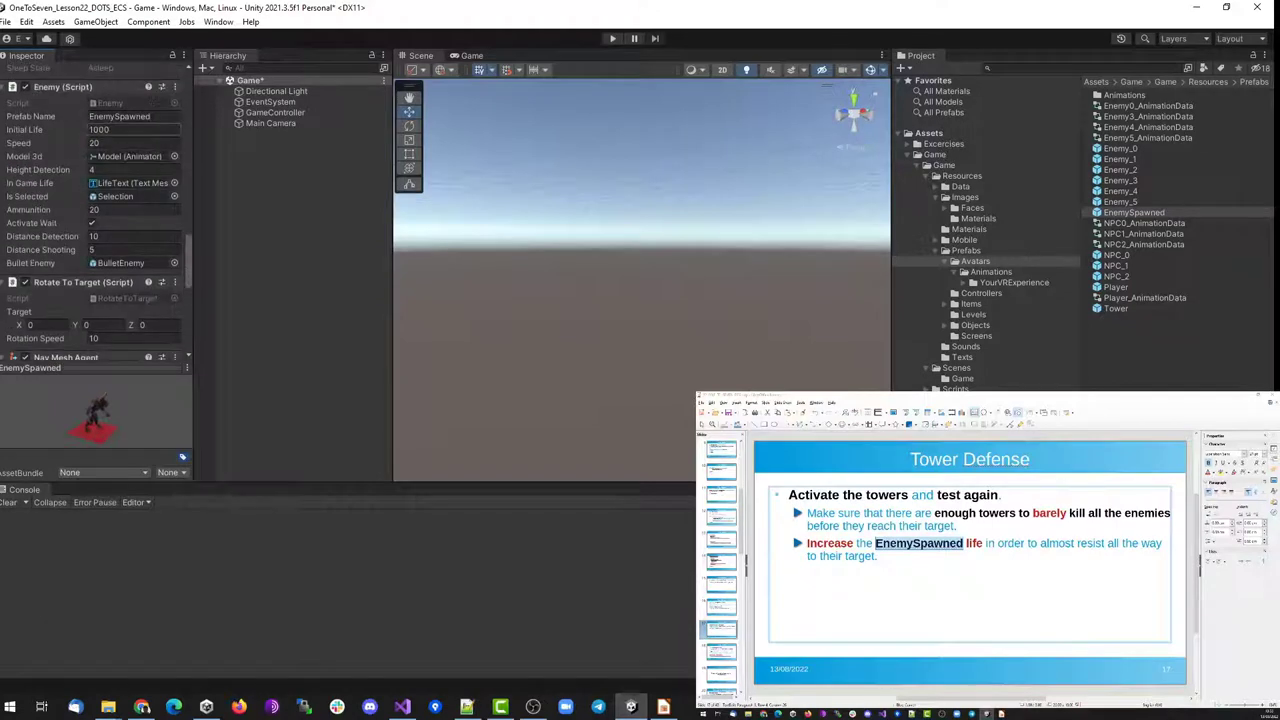
pyautogui.click(123, 129)
pyautogui.click(123, 129)
pyautogui.click(613, 39)
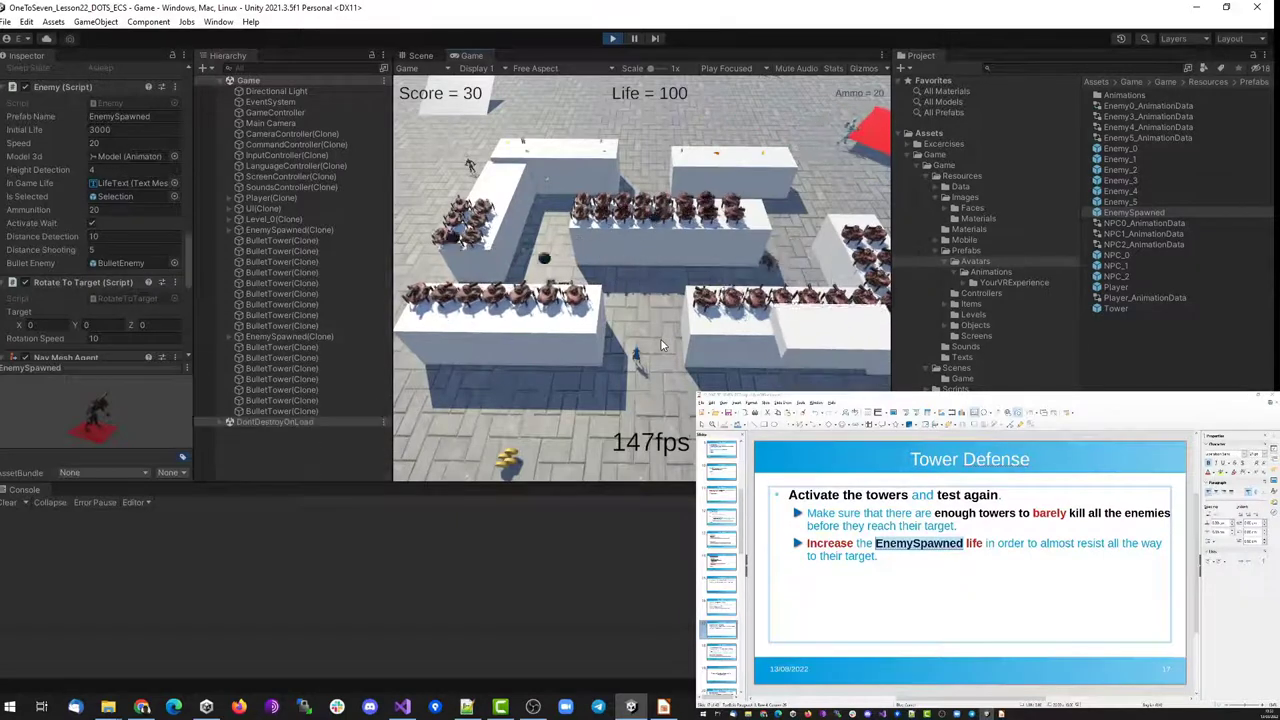
pyautogui.click(619, 40)
# Advance the presentation to the stress-test slide and highlight TimeoutAttack and its 0.01 value
pyautogui.click(811, 597)
pyautogui.scroll(-1, 811, 597)
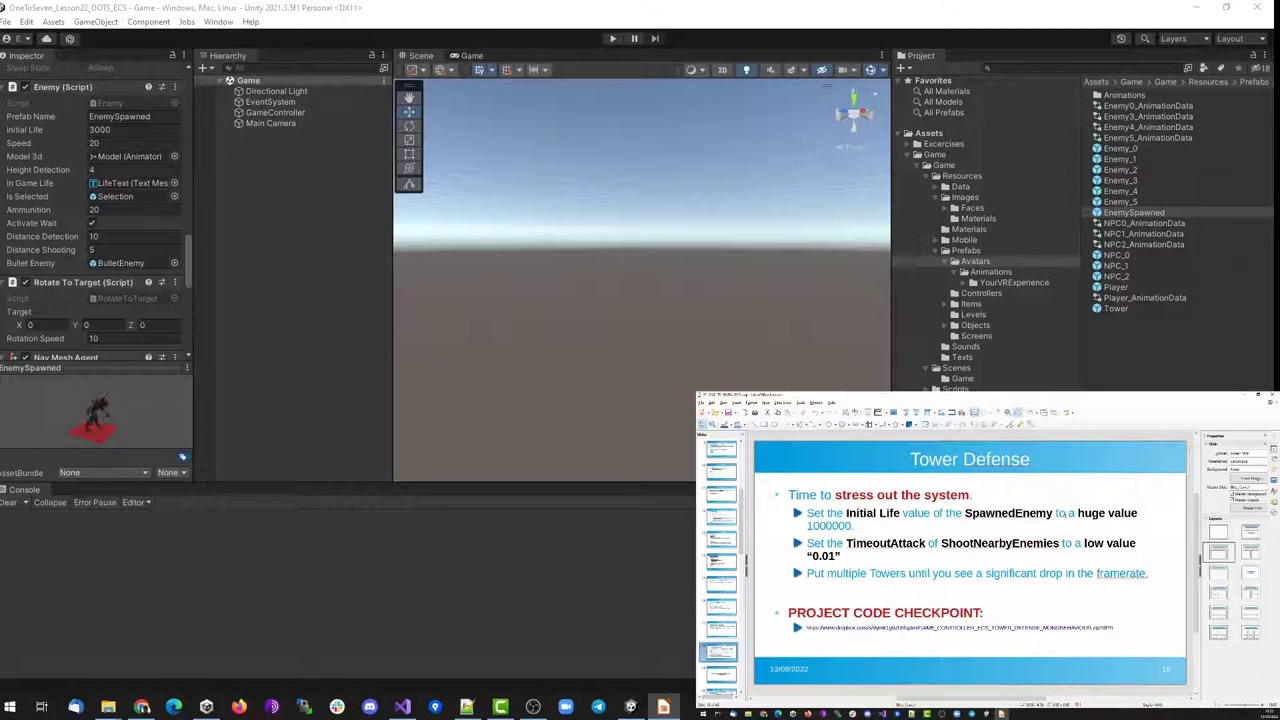
pyautogui.click(886, 543)
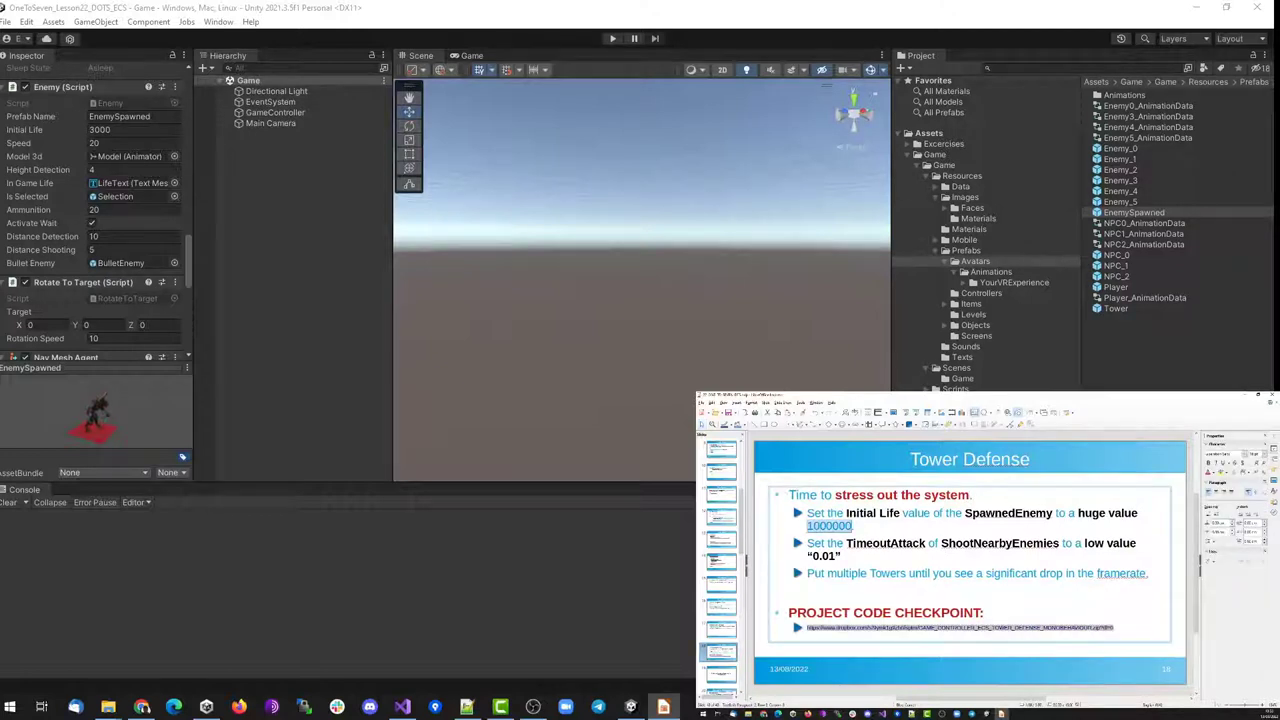
pyautogui.doubleClick(886, 543)
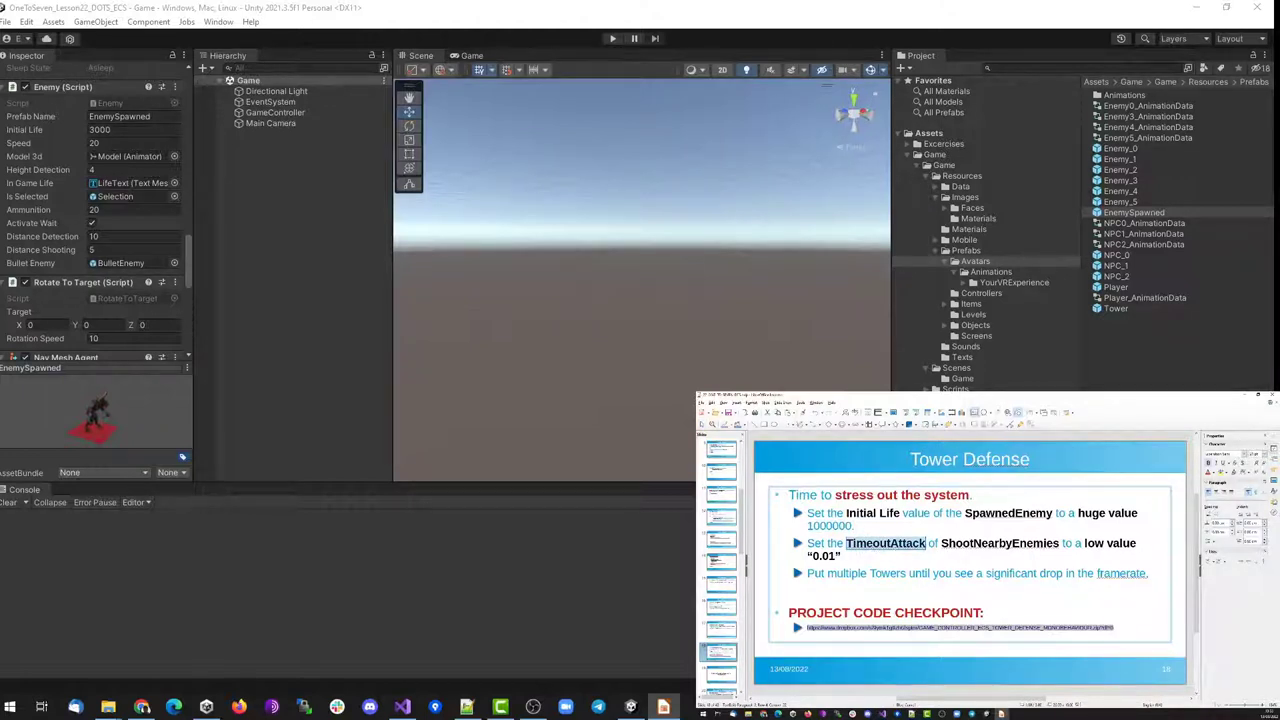
pyautogui.doubleClick(831, 556)
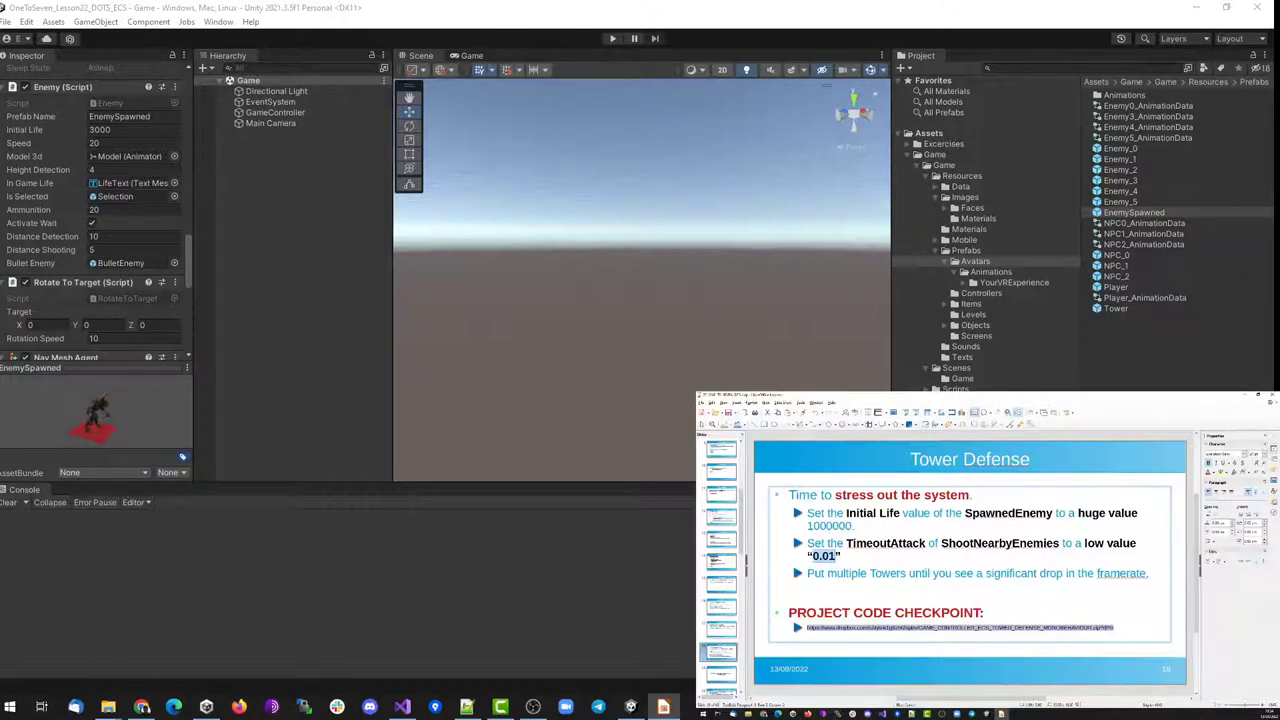
# Return to Unity, open the Level_0 prefab from Levels, and collapse its 3DObjects and Enemies groups
pyautogui.hotkey('alt', 'Tab')
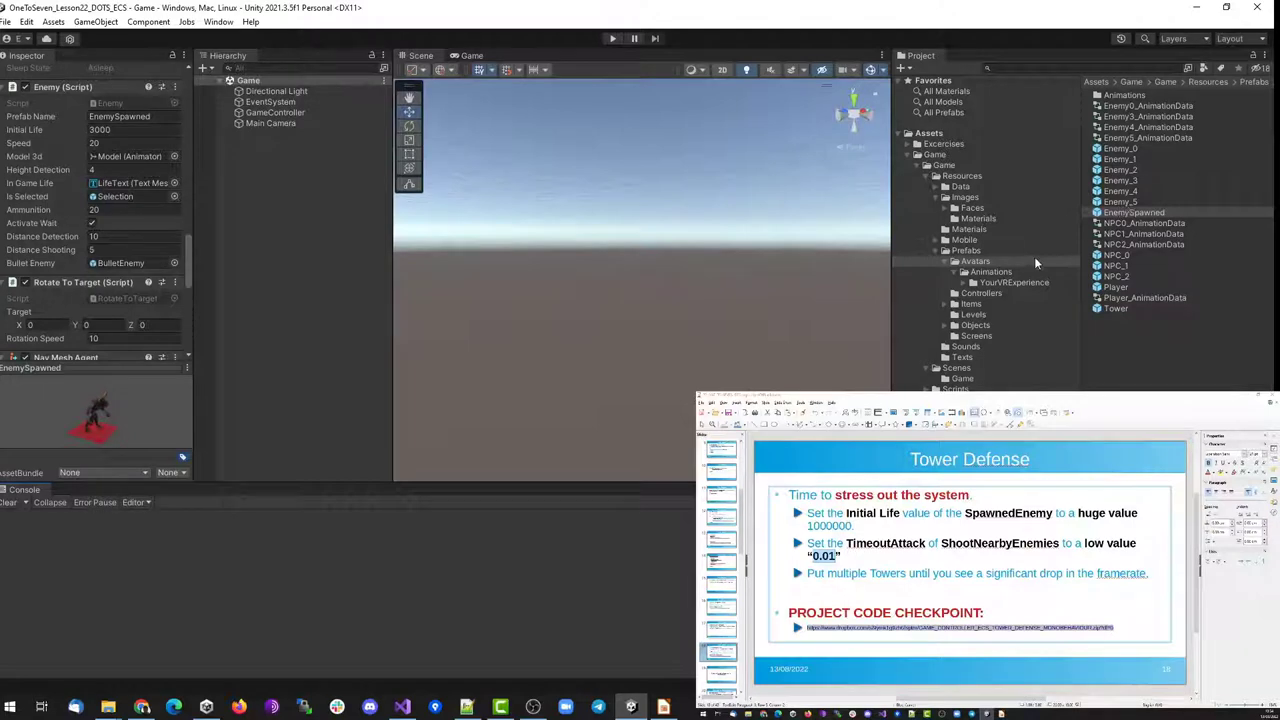
pyautogui.click(972, 315)
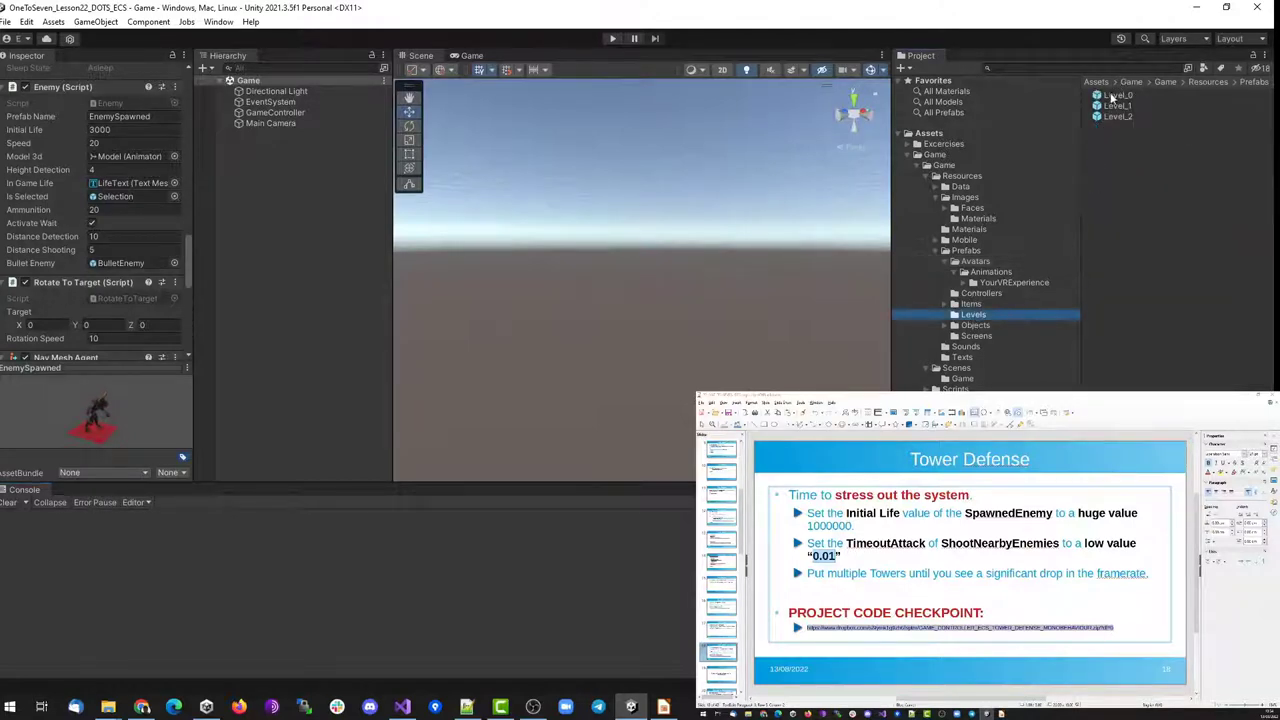
pyautogui.doubleClick(1115, 95)
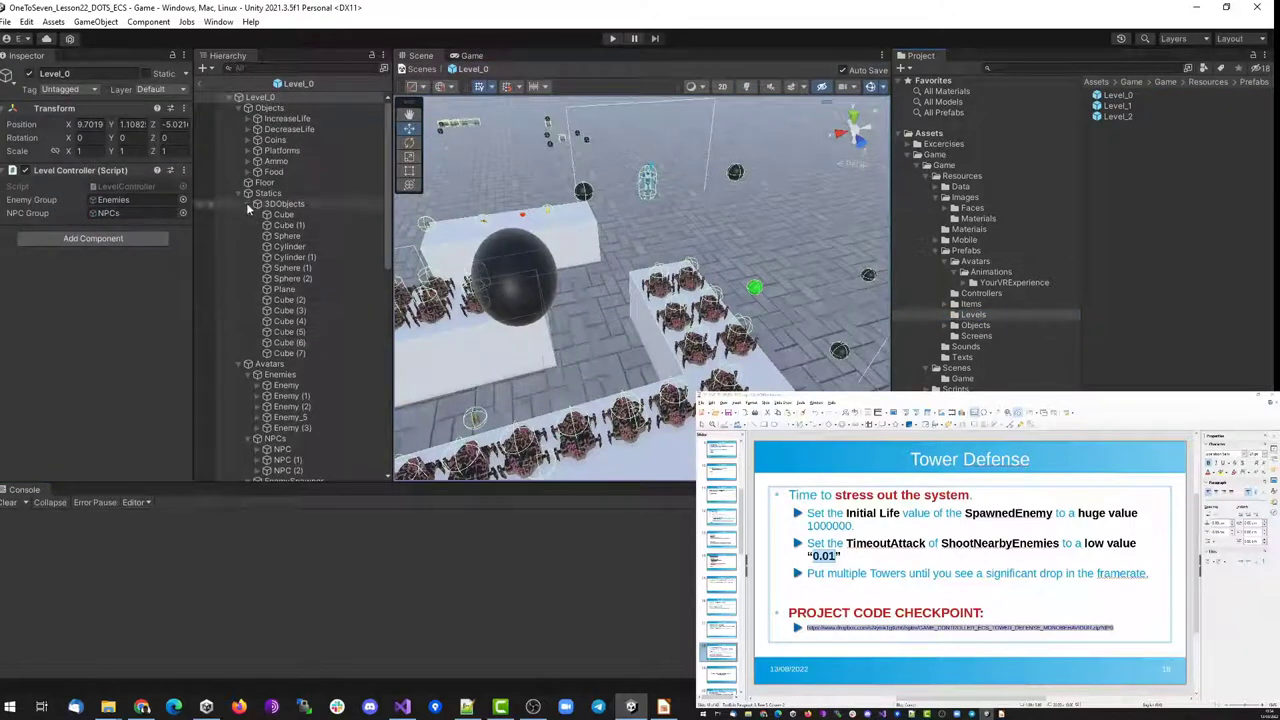
pyautogui.click(247, 204)
pyautogui.click(246, 225)
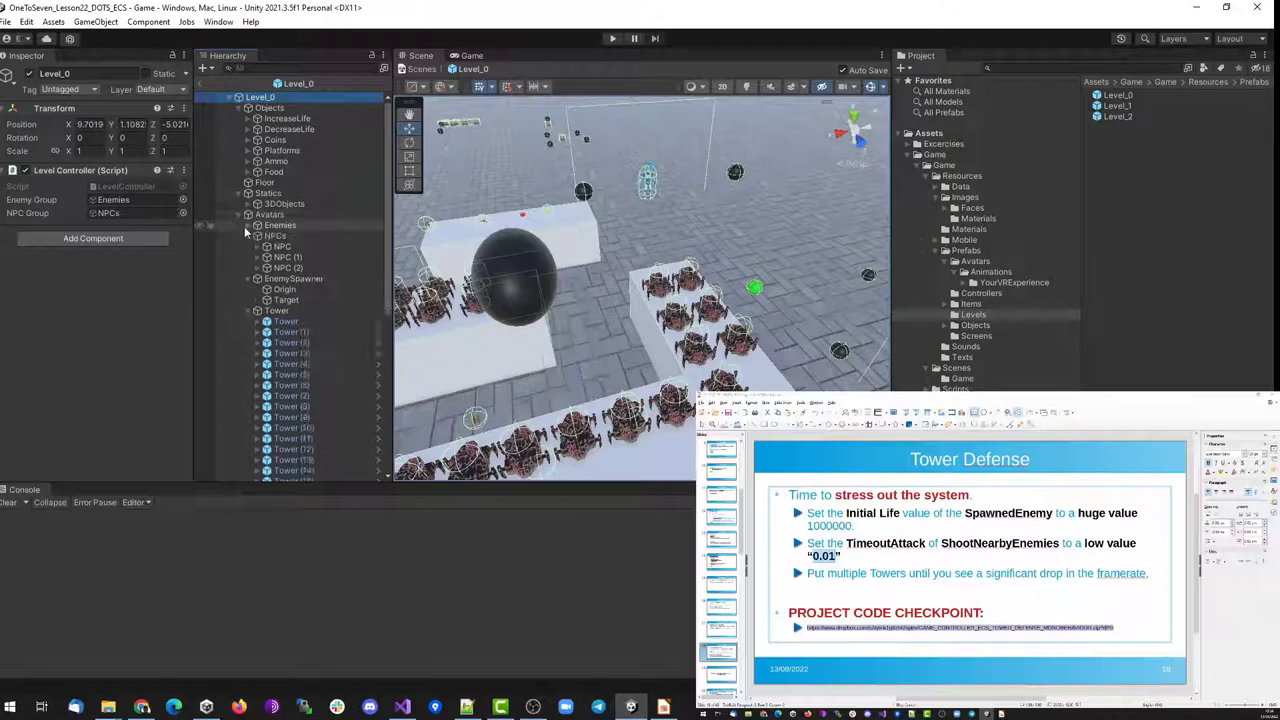
# Select all Tower instances in Level_0, from the first through Tower (42), and set their Timeout Attack to 0.01
pyautogui.click(285, 321)
pyautogui.scroll(-10, 285, 330)
pyautogui.keyDown('shift'); pyautogui.click(301, 466); pyautogui.keyUp('shift')
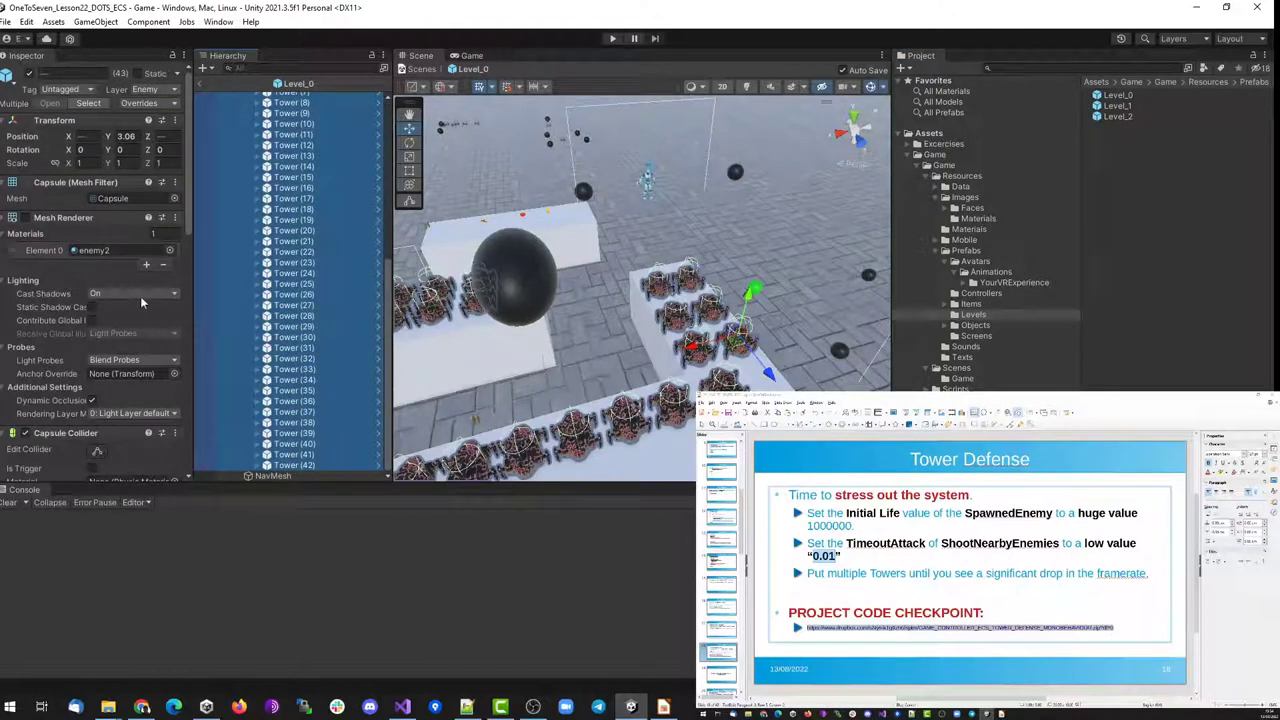
pyautogui.scroll(-10, 143, 291)
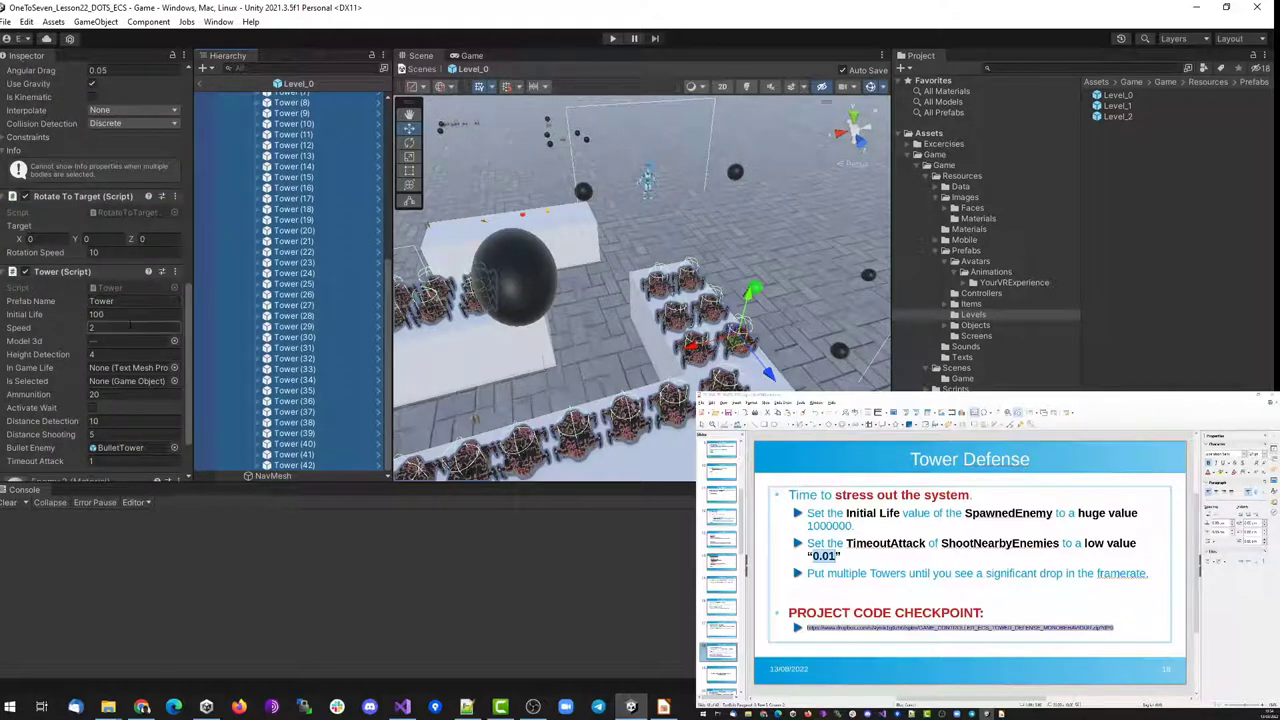
pyautogui.click(130, 461)
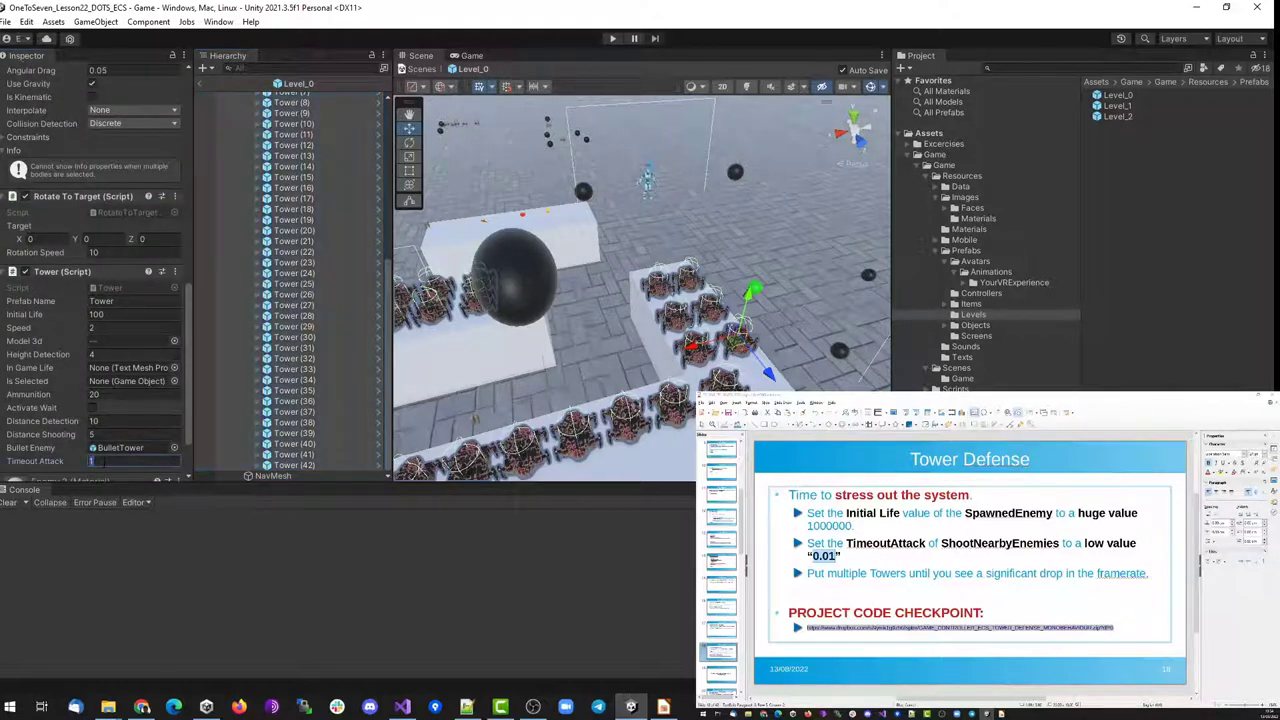
pyautogui.write('0.01')
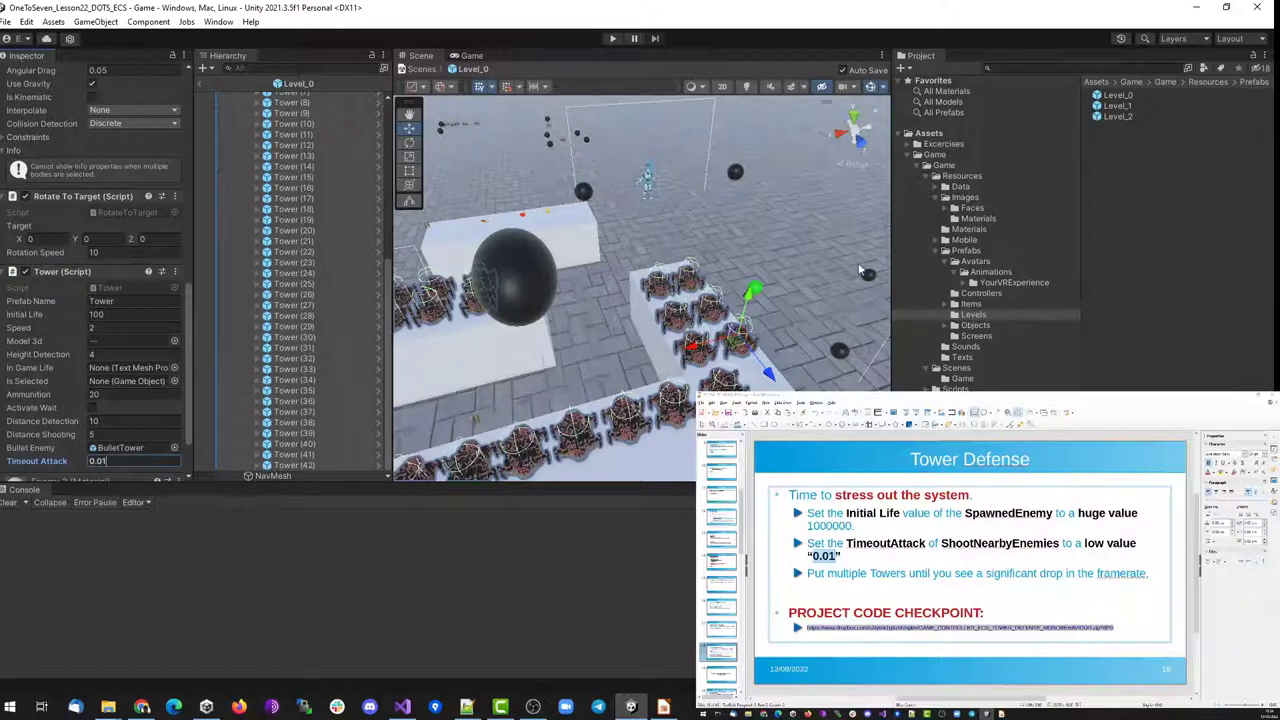
# Open the EnemySpawned prefab from Avatars and set its Initial Life to 100000
pyautogui.click(975, 262)
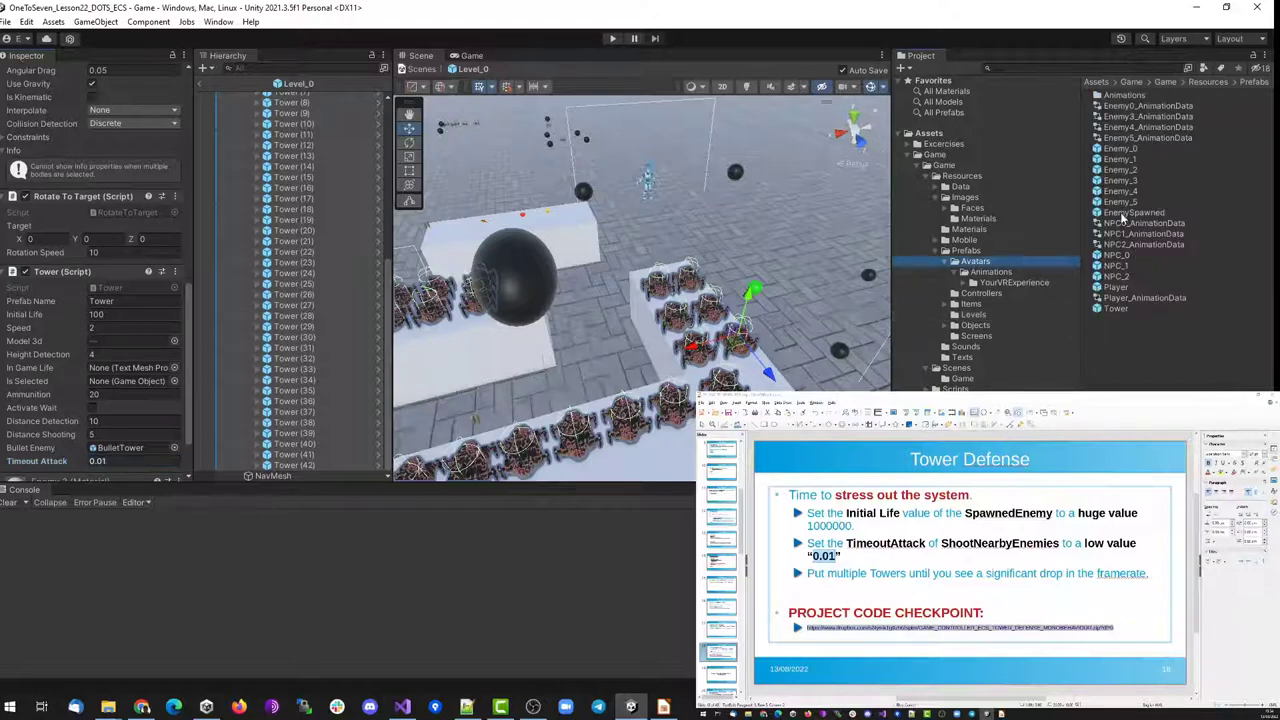
pyautogui.click(1130, 213)
pyautogui.doubleClick(1128, 213)
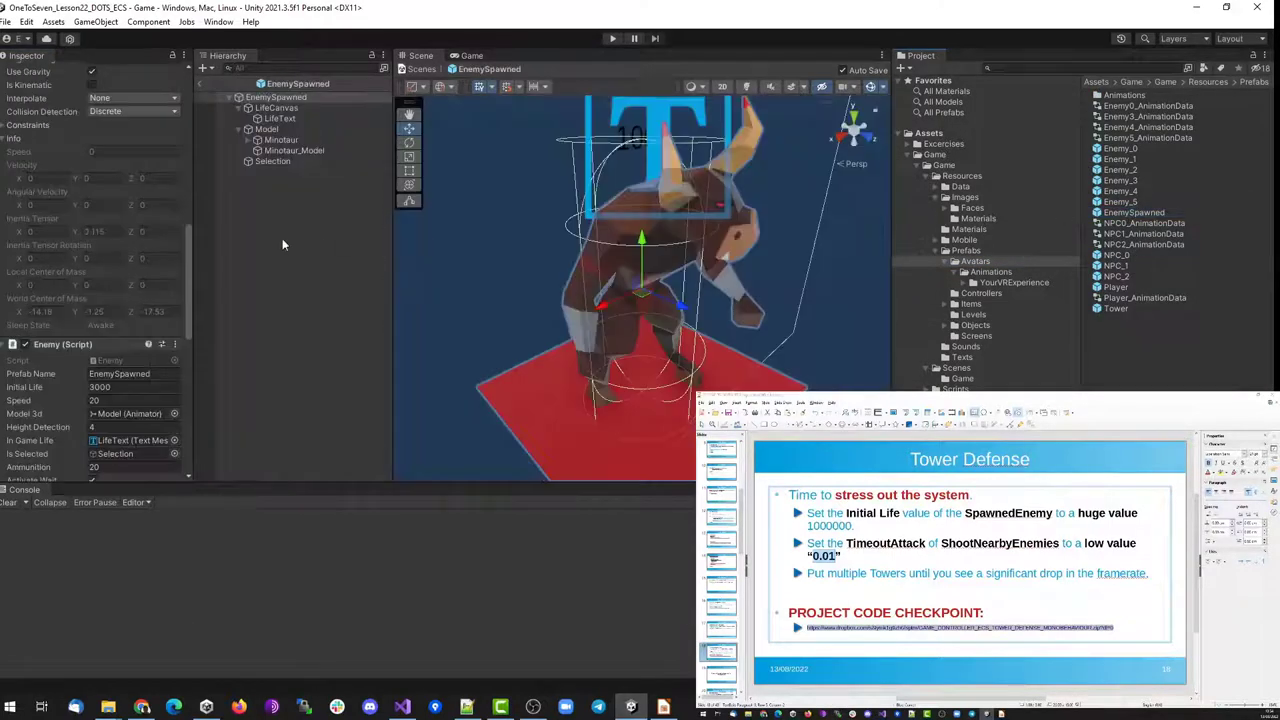
pyautogui.click(110, 387)
pyautogui.press('Left')
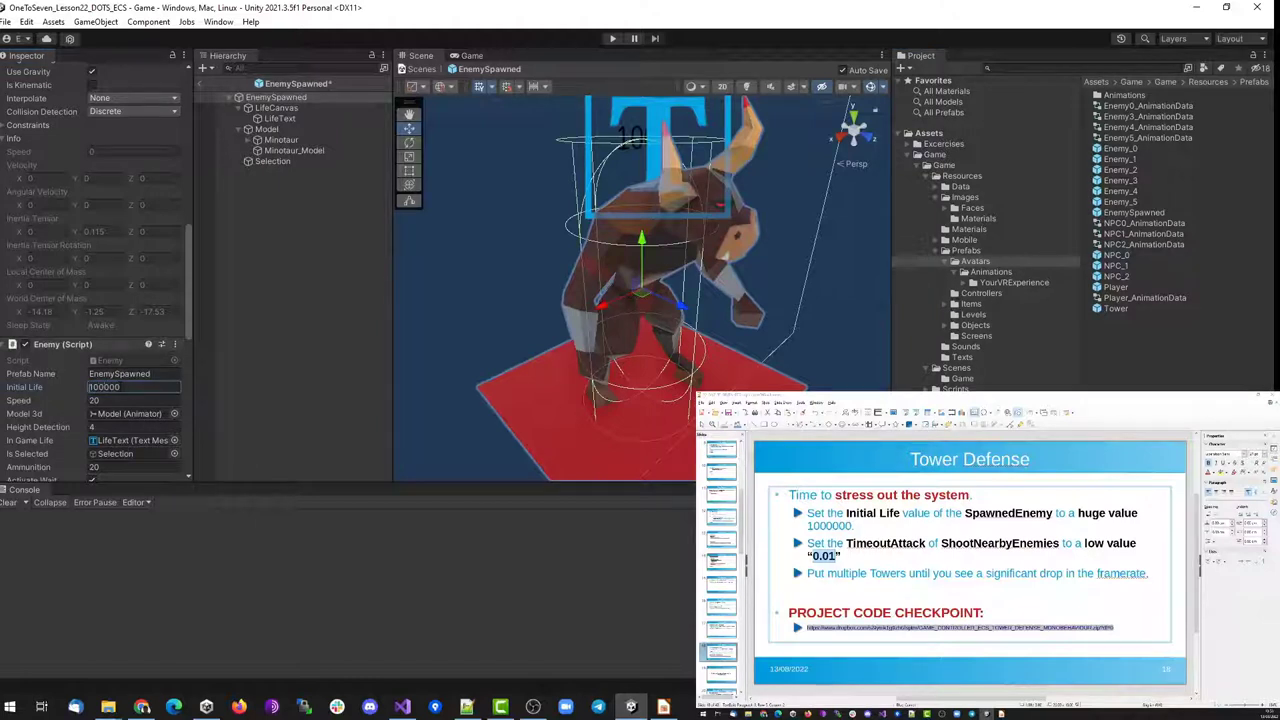
# Run the game and start the single-player level to stress-test the framerate
pyautogui.click(613, 37)
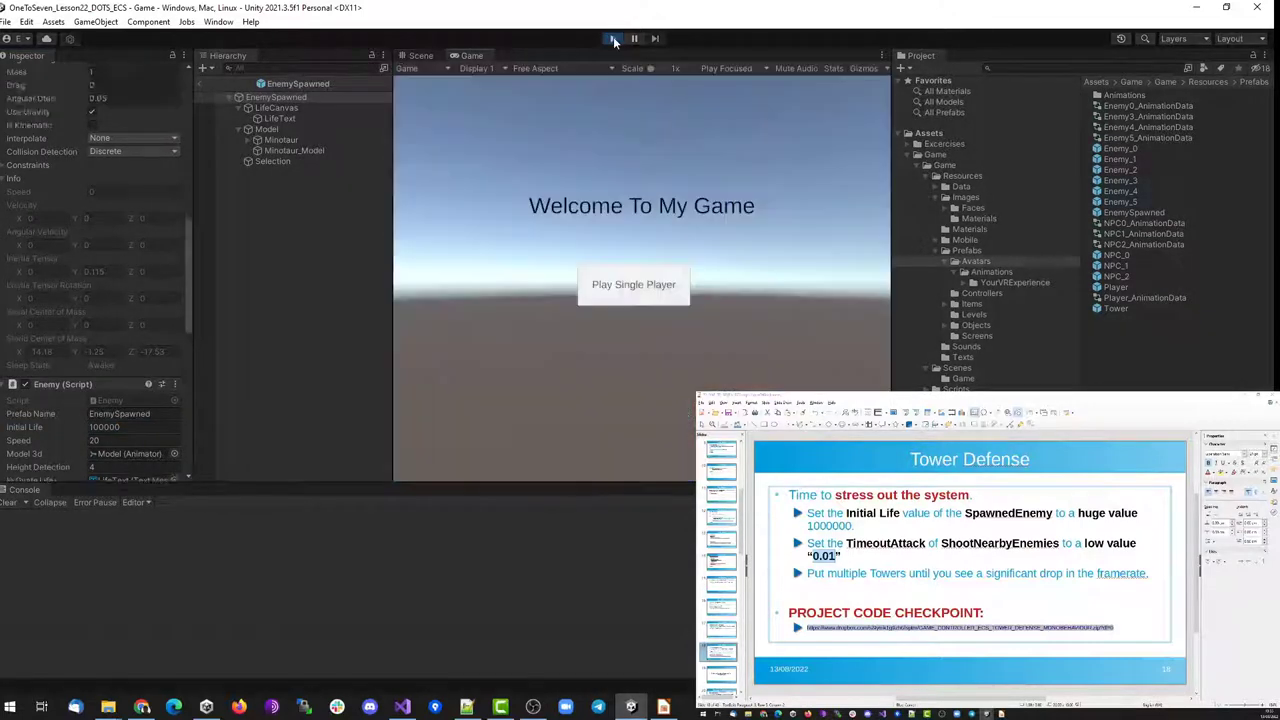
pyautogui.click(633, 285)
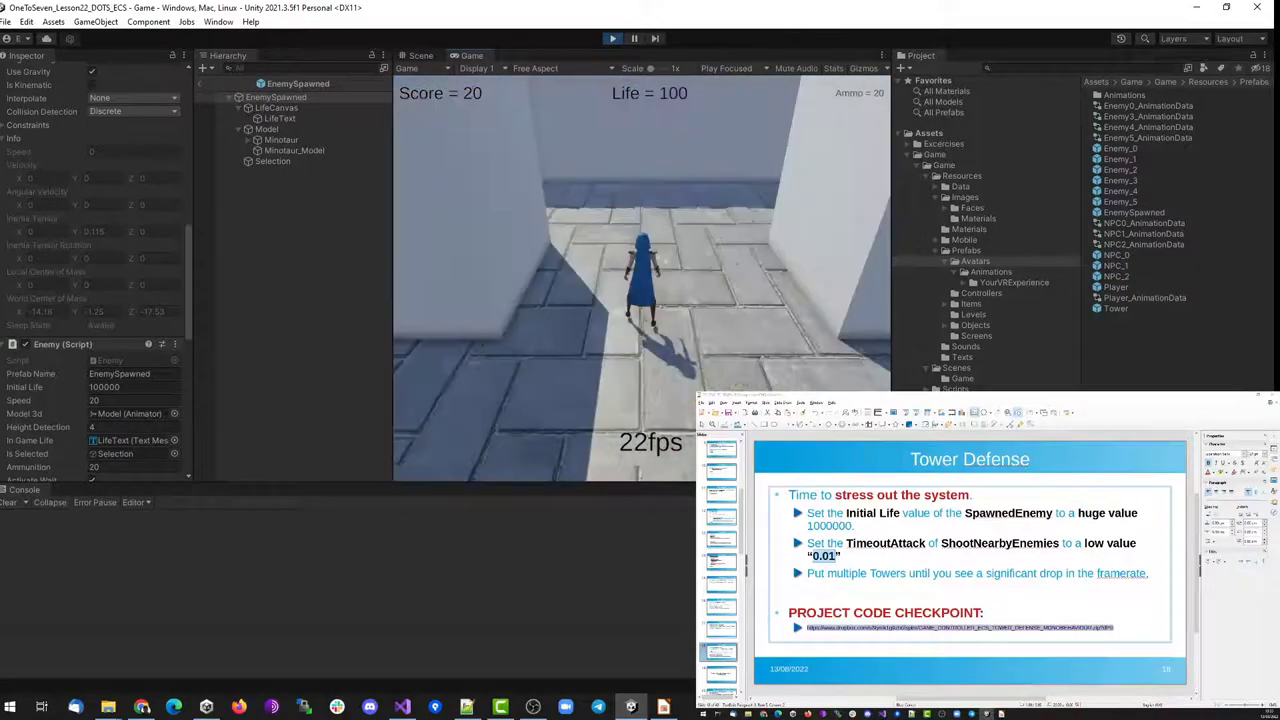